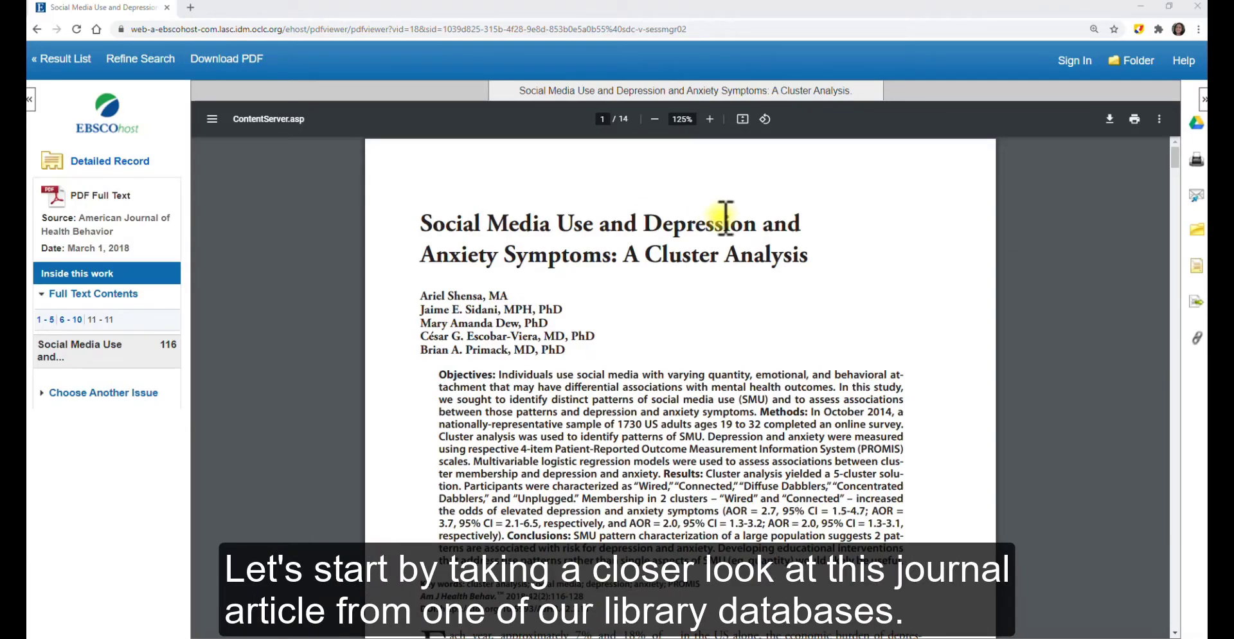
Read through the article PDF, then show its ready-made citations and scroll toward MLA 8th Edition.
left_click(740, 276)
scroll(1013, 417, "down", 3)
scroll(1014, 417, "down", 8)
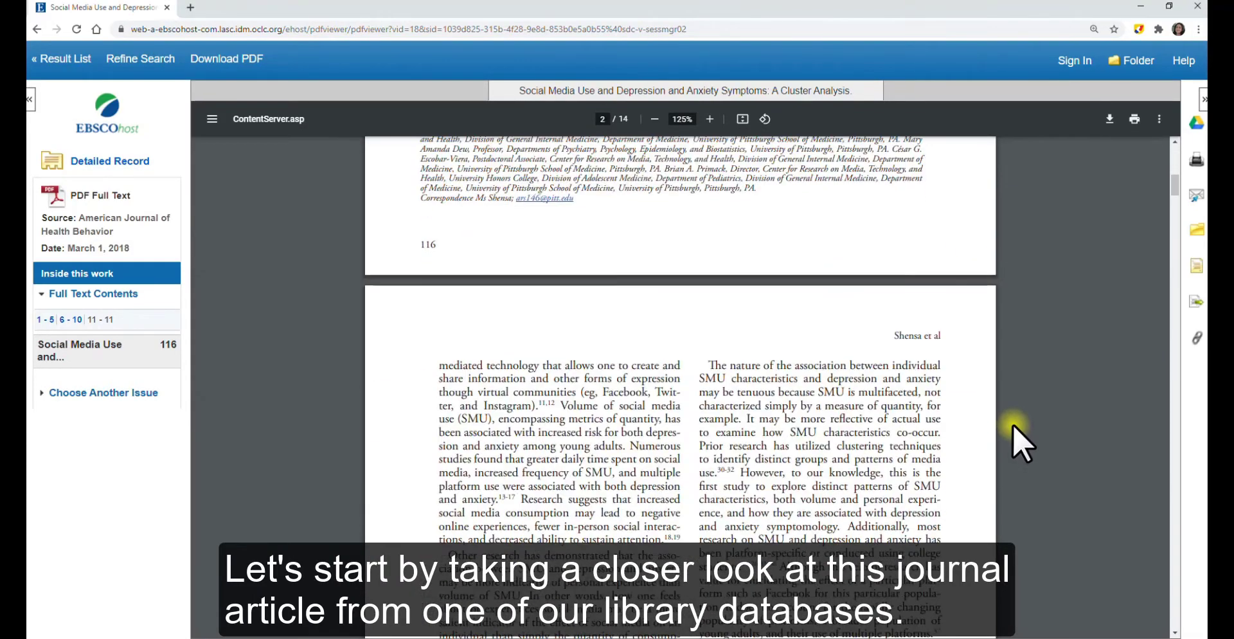
scroll(1014, 425, "up", 8)
scroll(1013, 427, "up", 2)
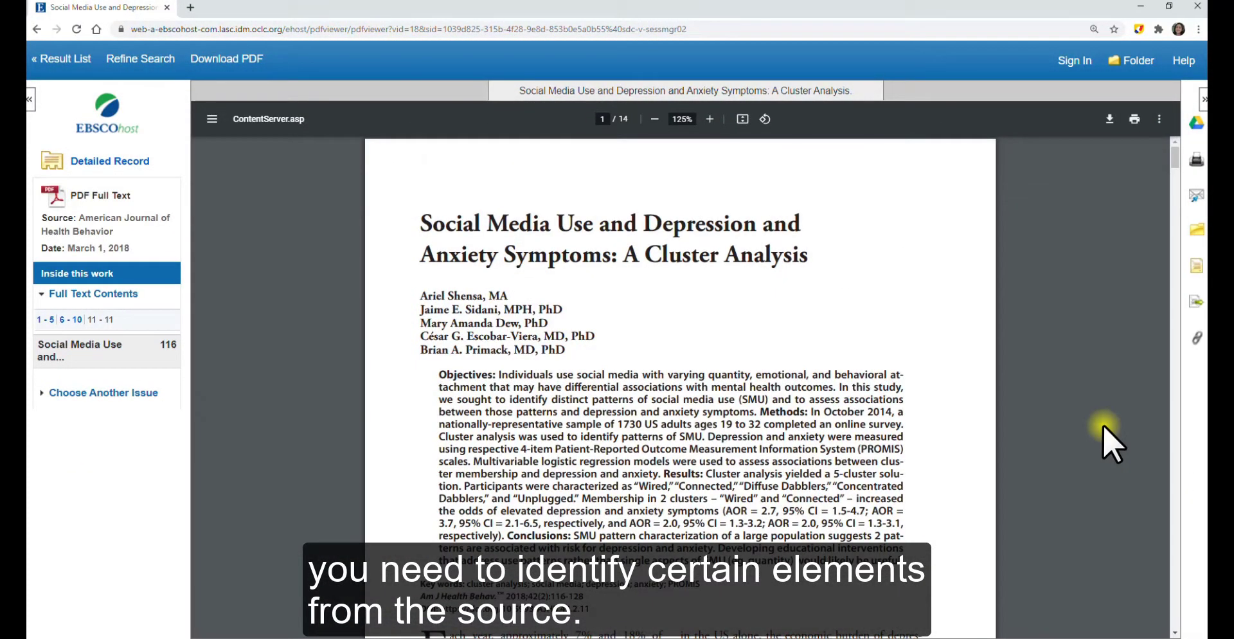
scroll(1103, 426, "down", 1)
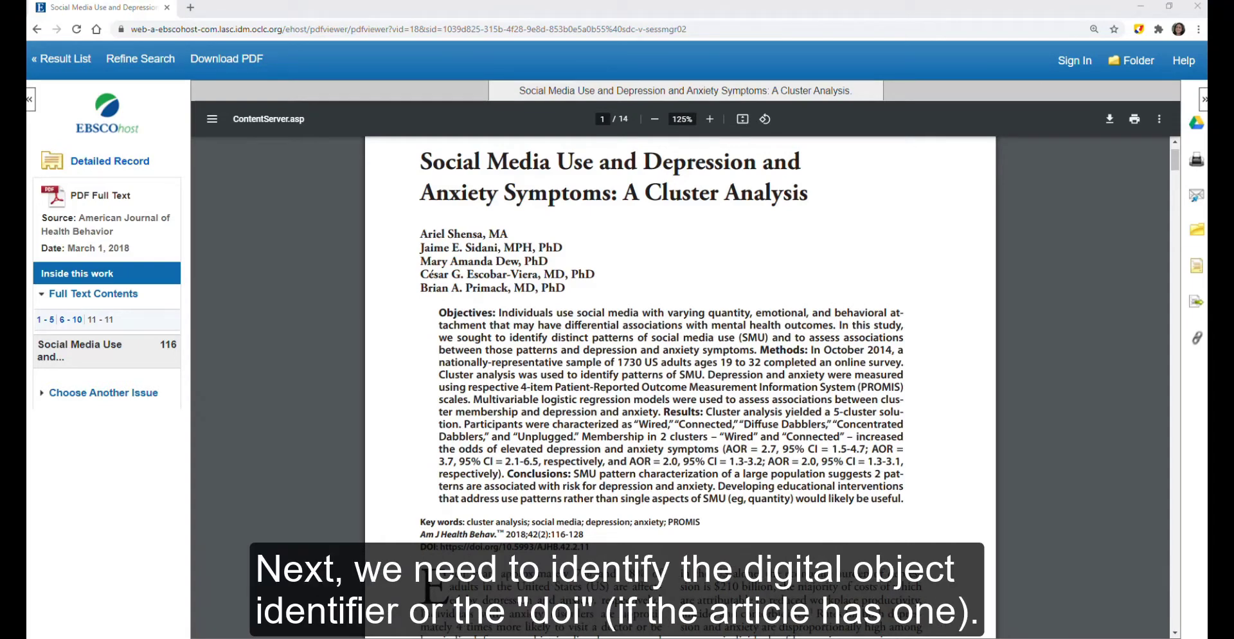
scroll(932, 207, "down", 3)
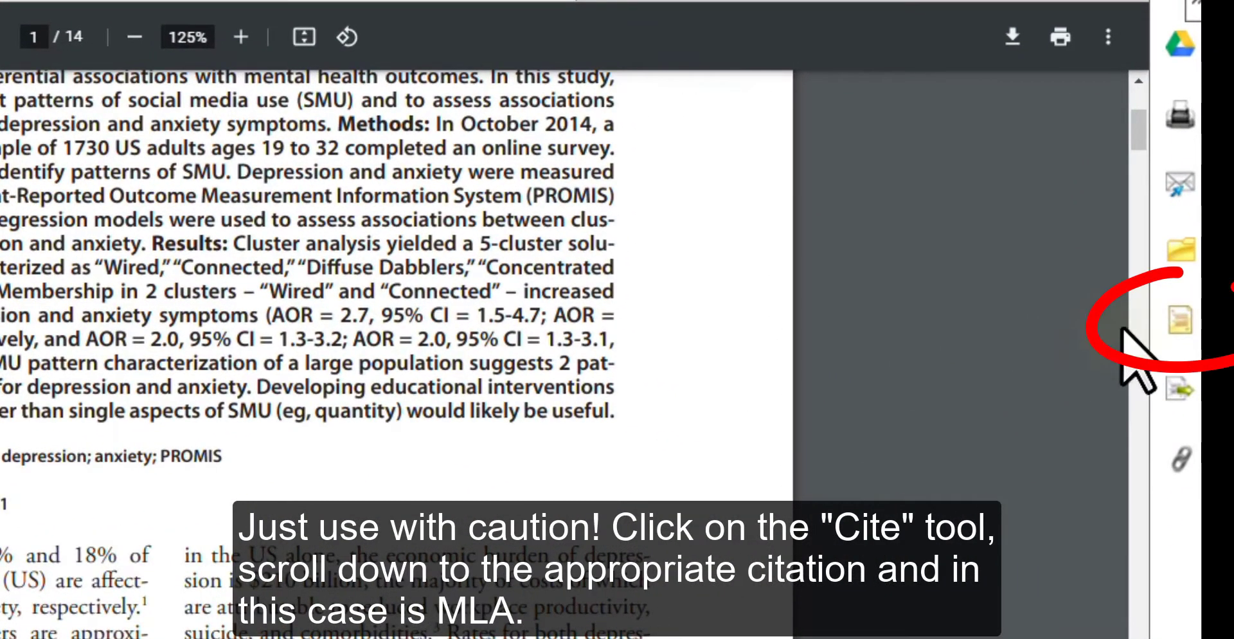
left_click(1182, 315)
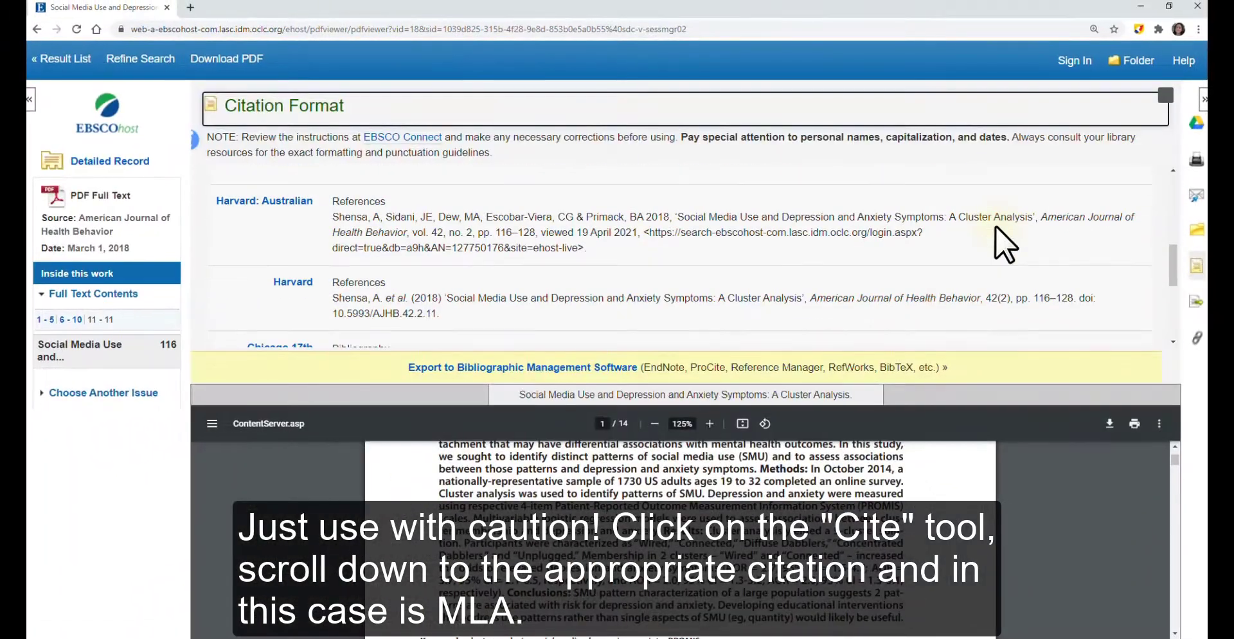
scroll(996, 226, "down", 3)
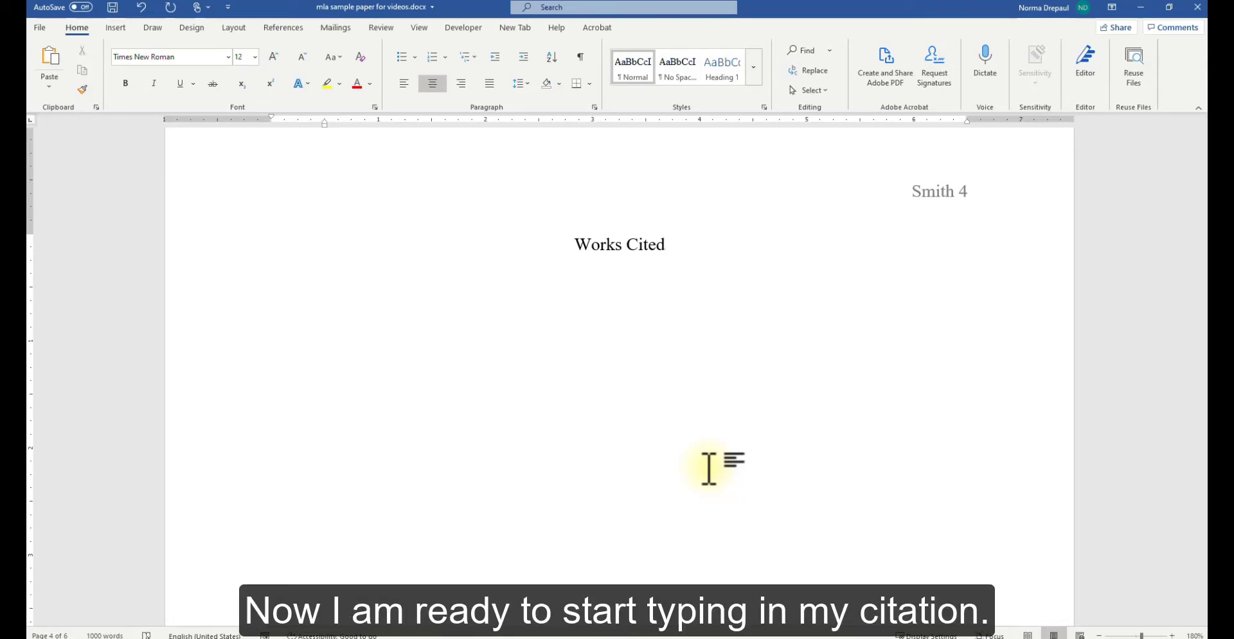
Left-align the line under Works Cited and enter the first author's last name, first name, et al.
key("ctrl+l")
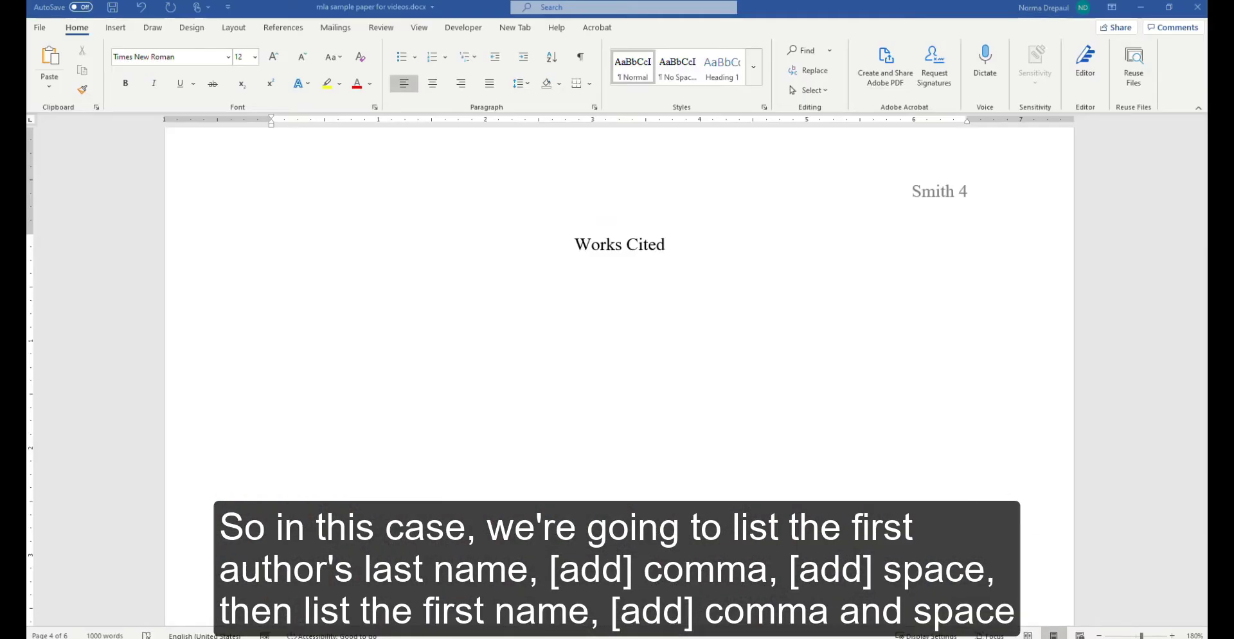
type("Shensa, ")
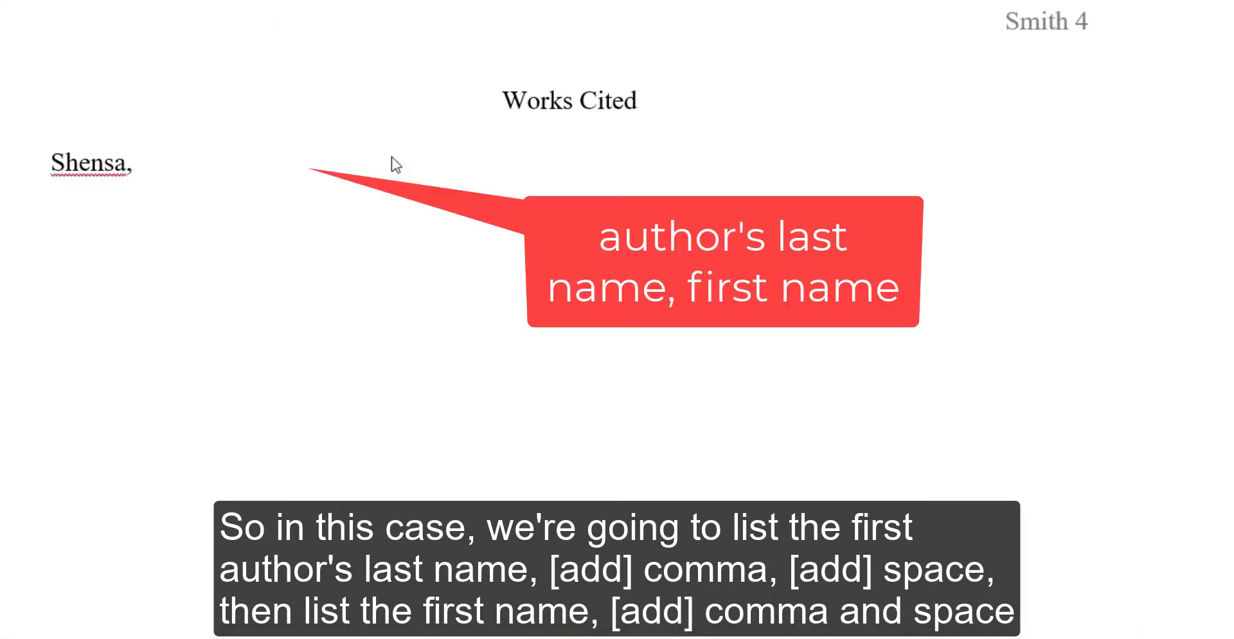
type("Ariel, ")
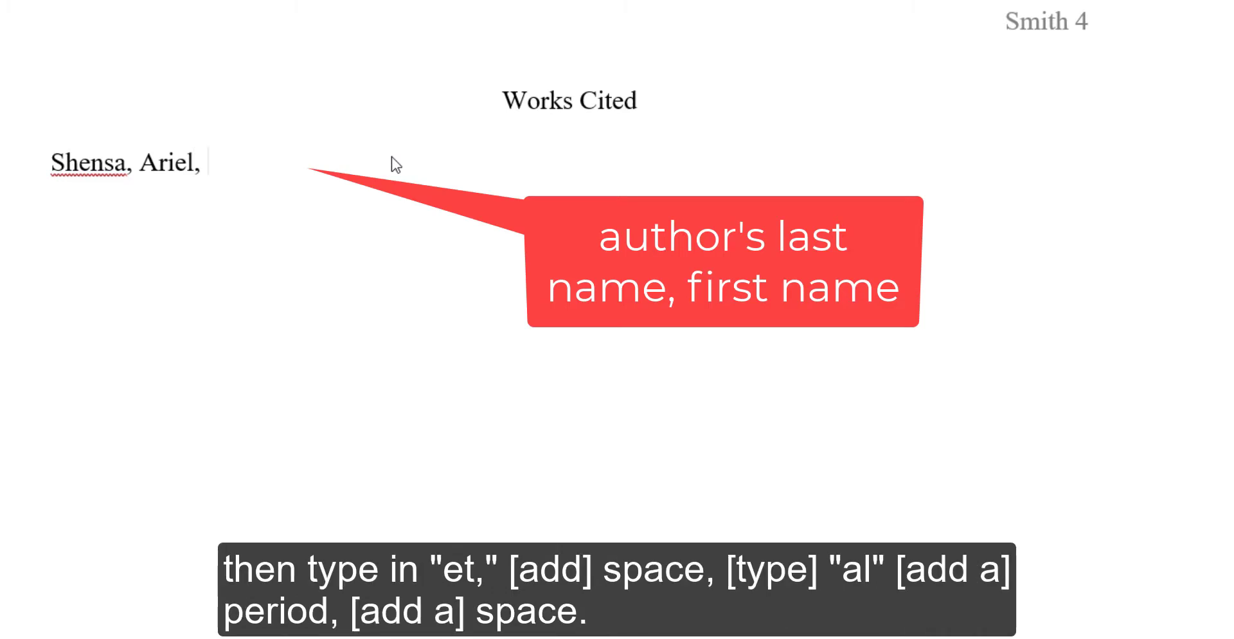
type("et")
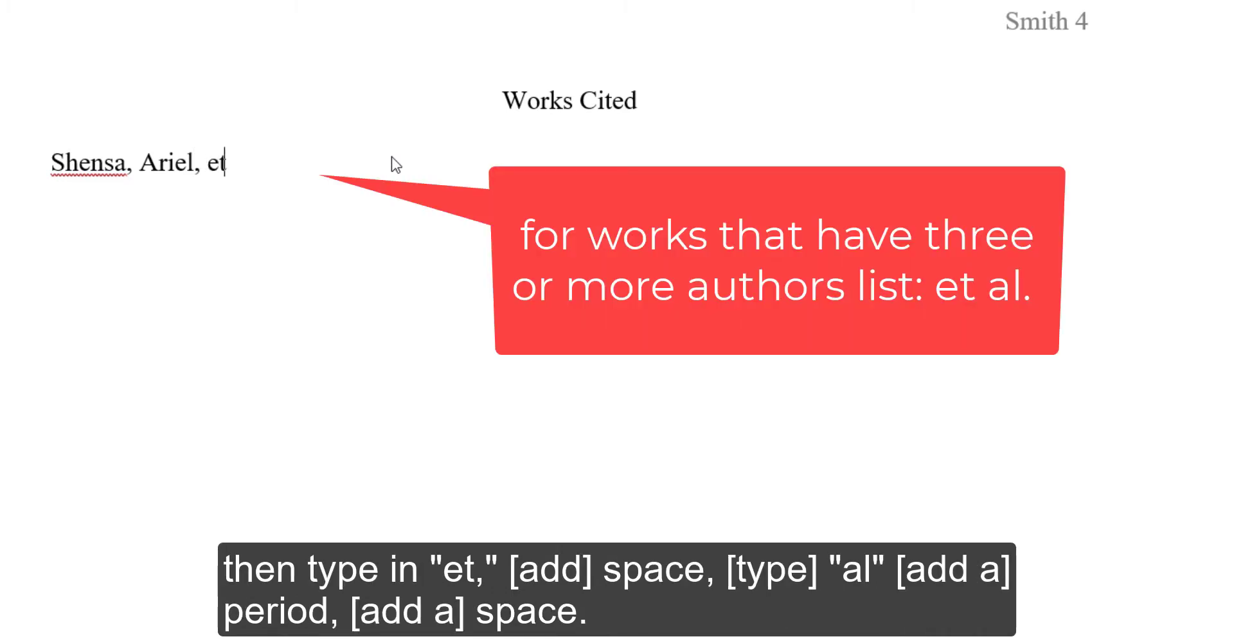
type(" al.")
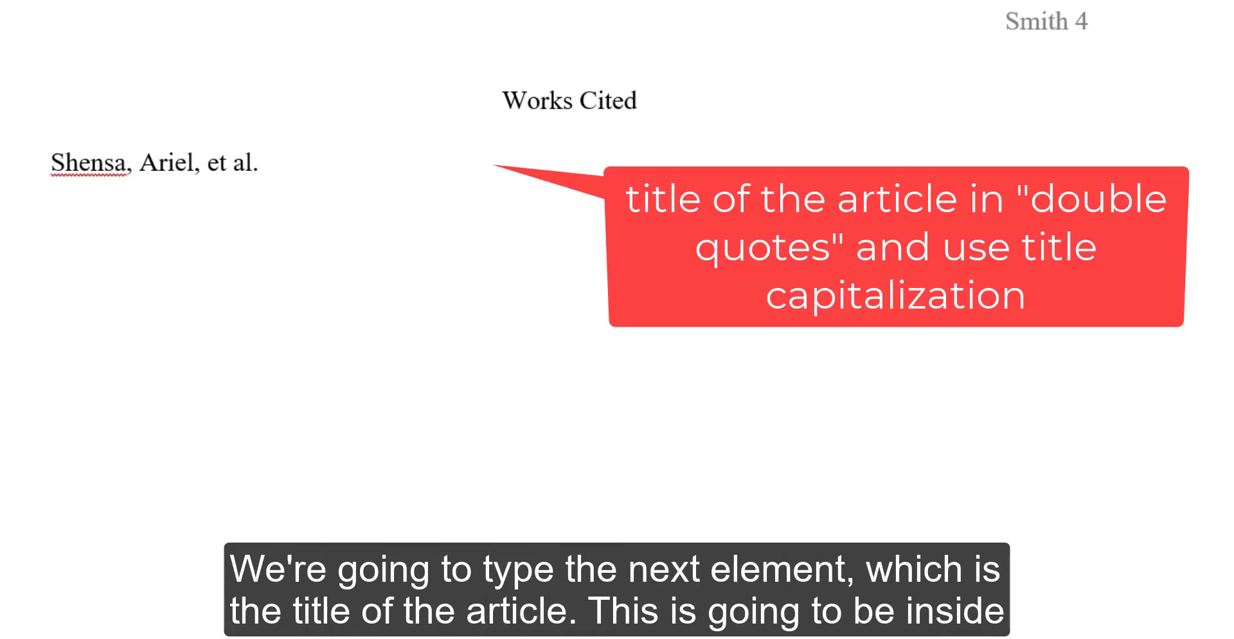
After et al., add the quoted title "Social Media Use and Depression and Anxiety Symptoms: A Cluster Analysis.".
left_click(352, 168)
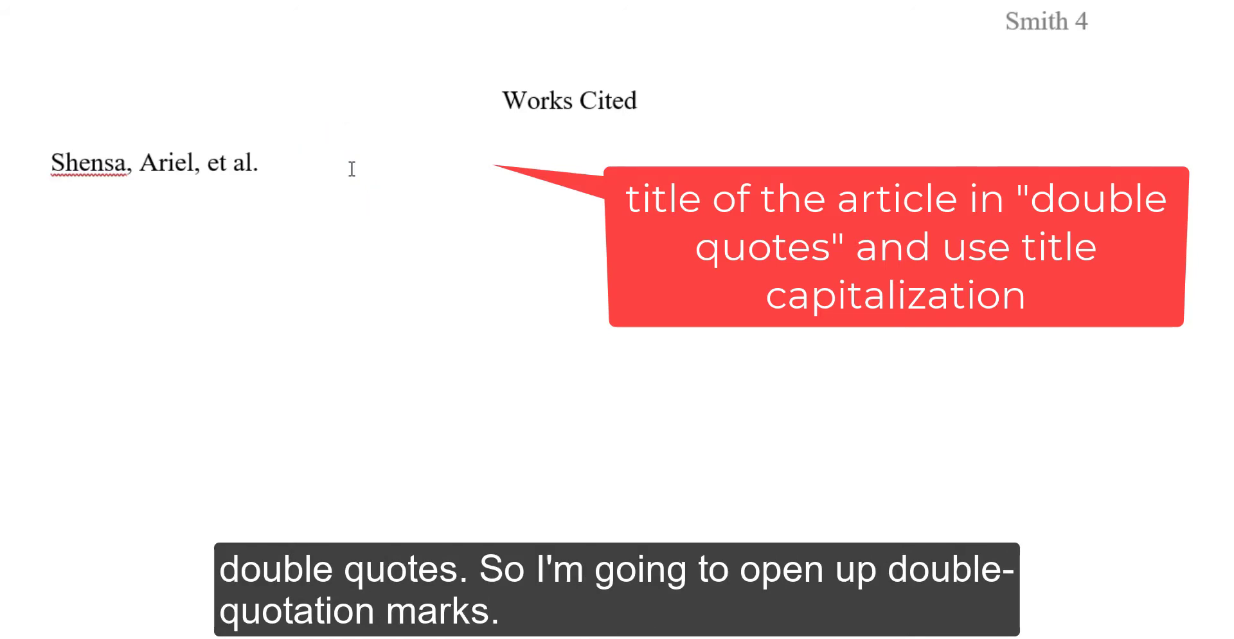
type("\"")
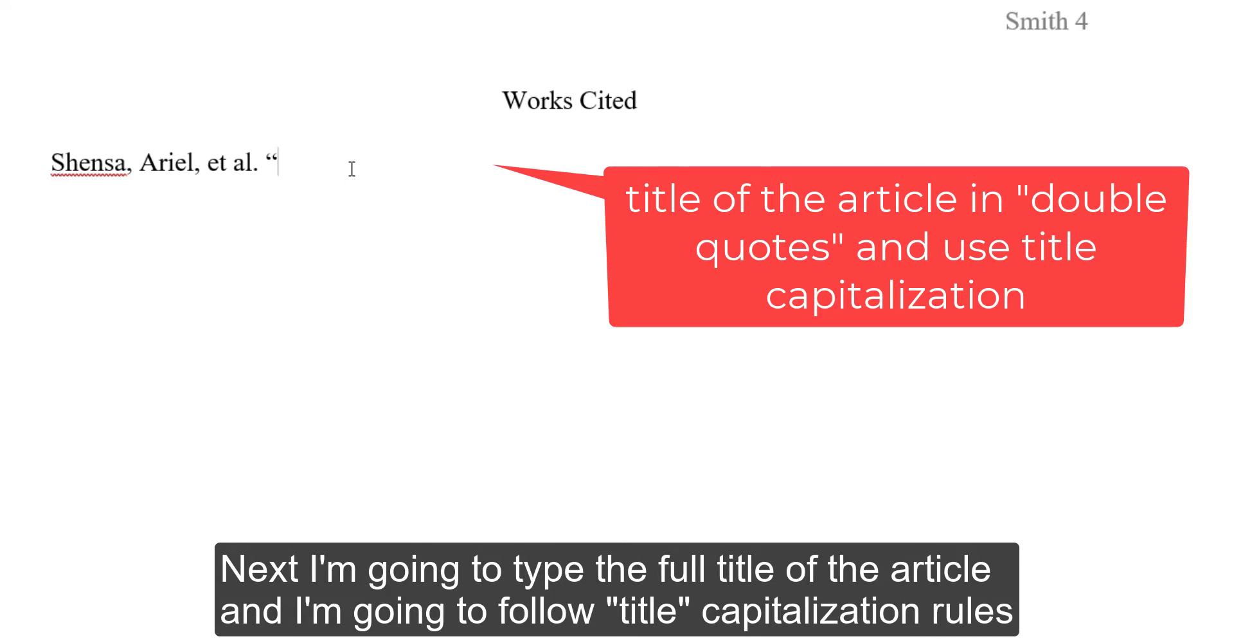
type("Social Media Use and Depression and Anxiety Symptoms: A Cluster Analysis")
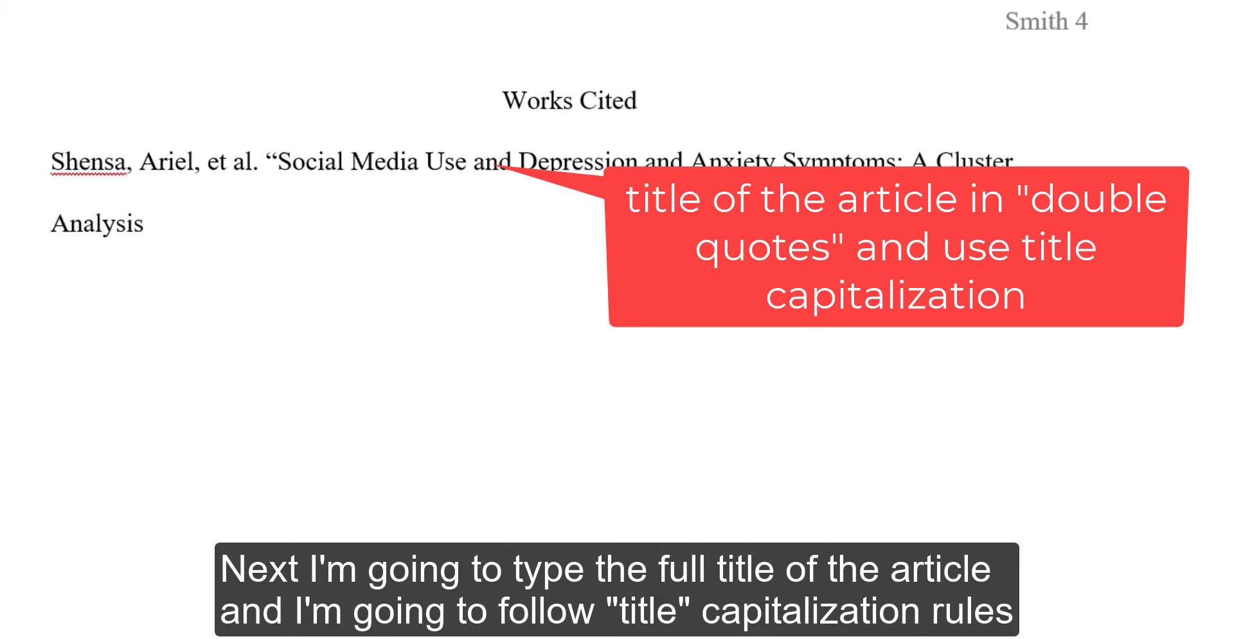
type(".")
type("\"")
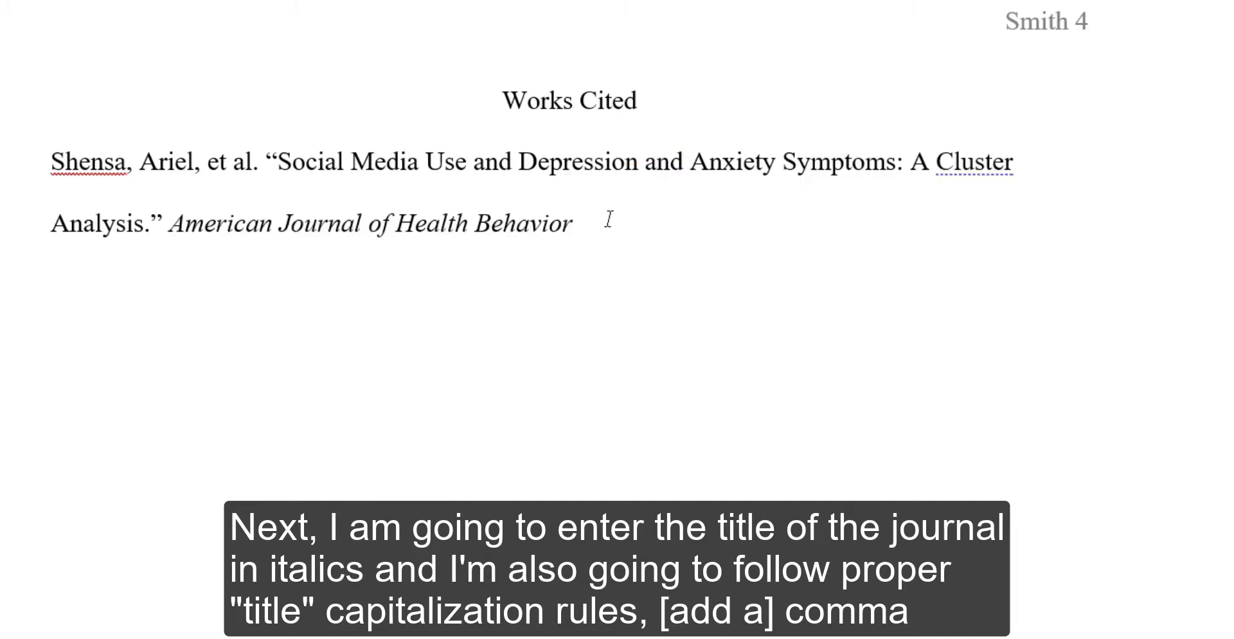
Add ", vol. 42, no. 2, Mar. 2018, pp." after the journal title.
type(", ")
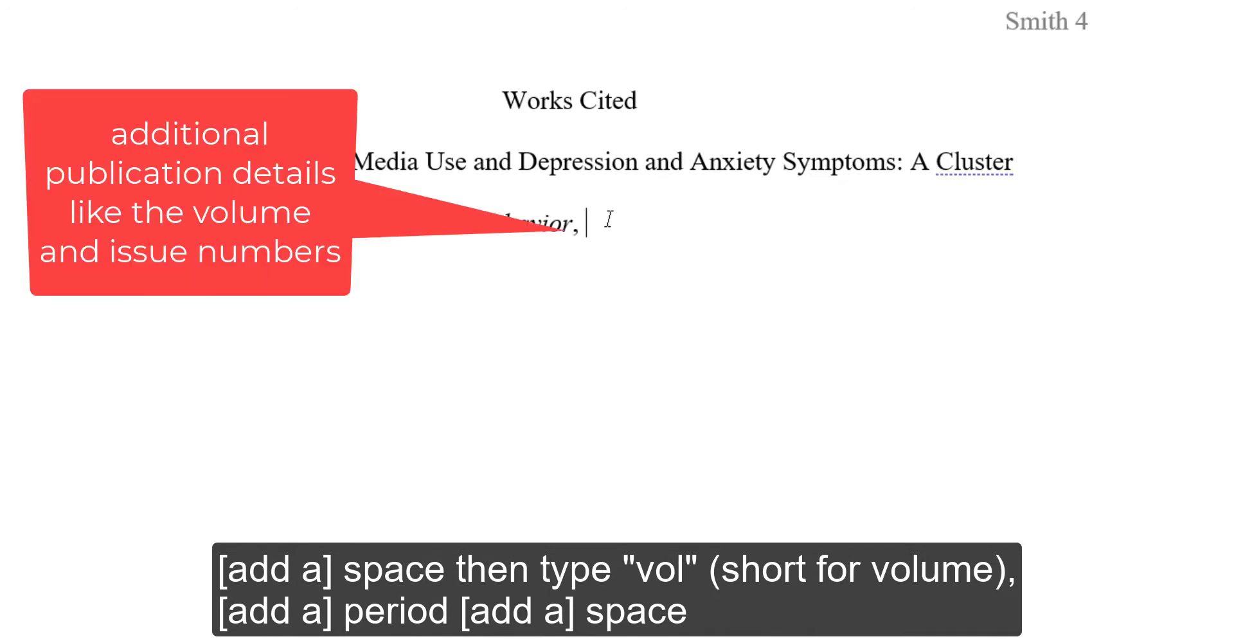
type("vol. 42")
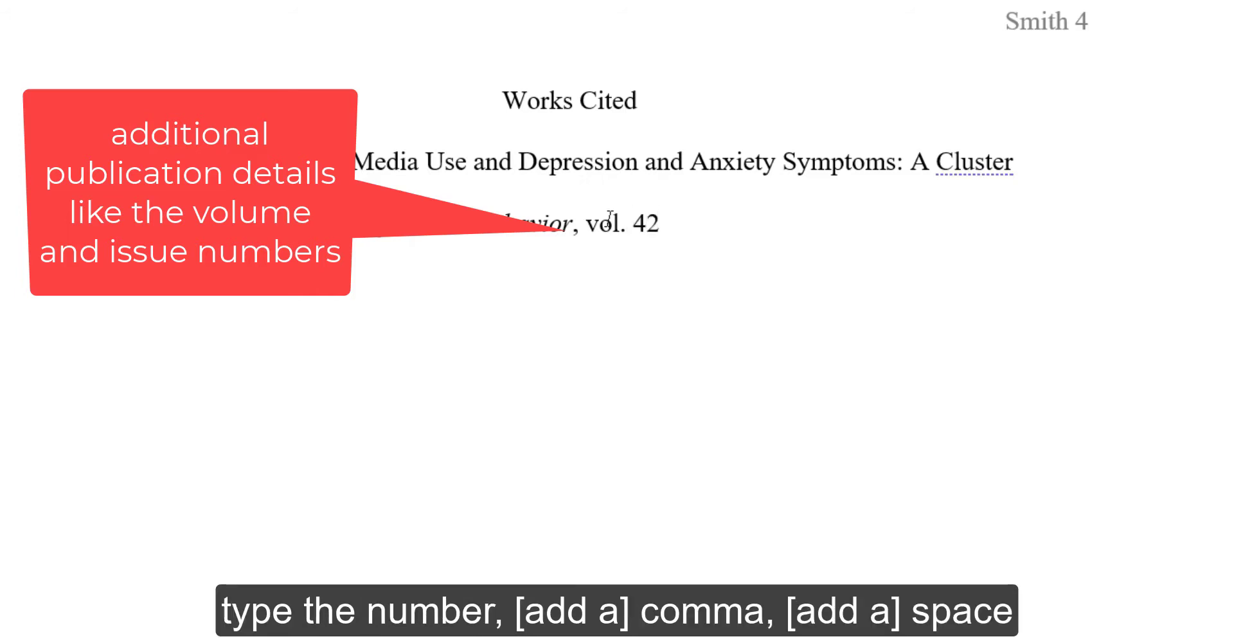
type(", no")
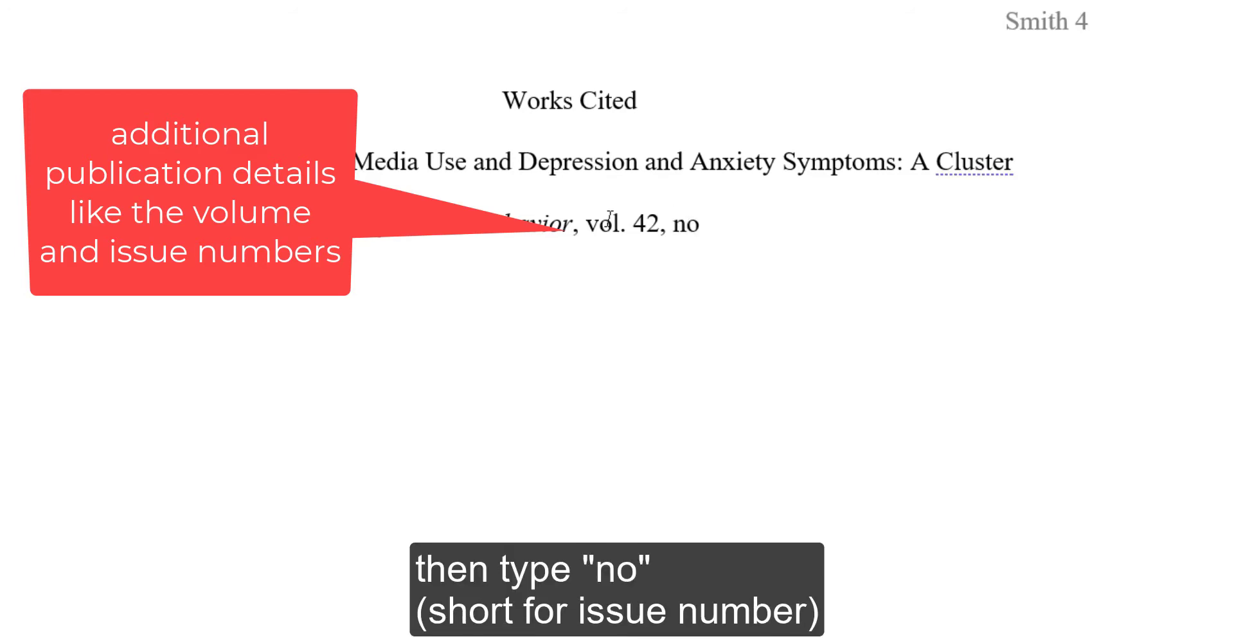
type(".")
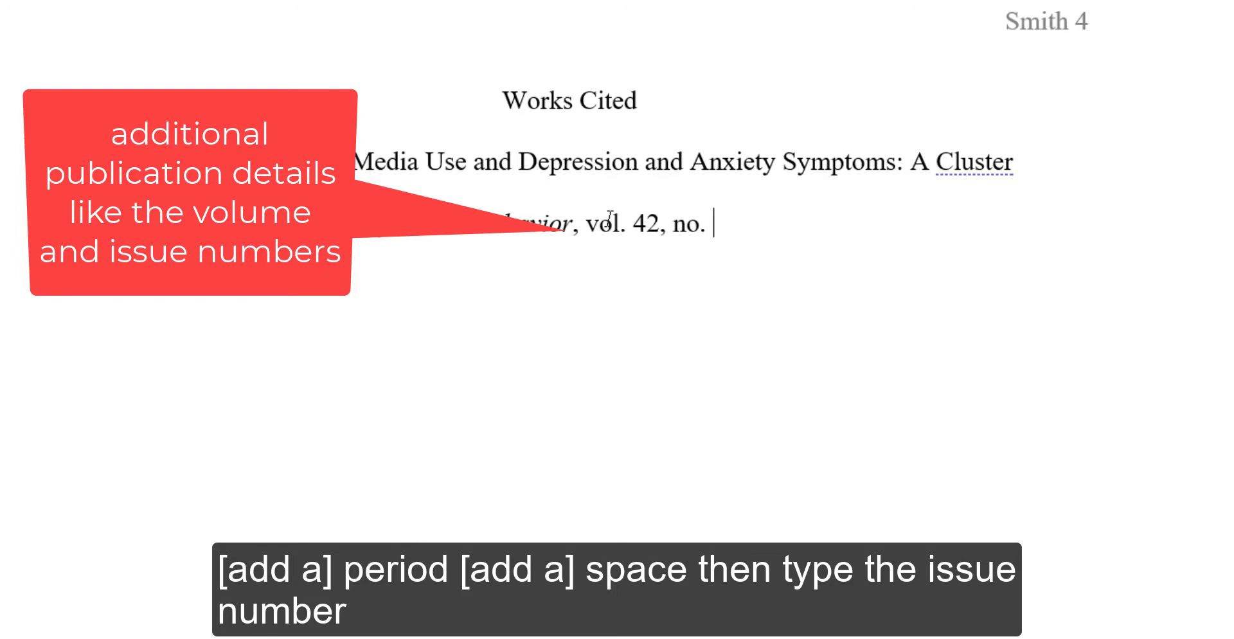
type(" 2, ")
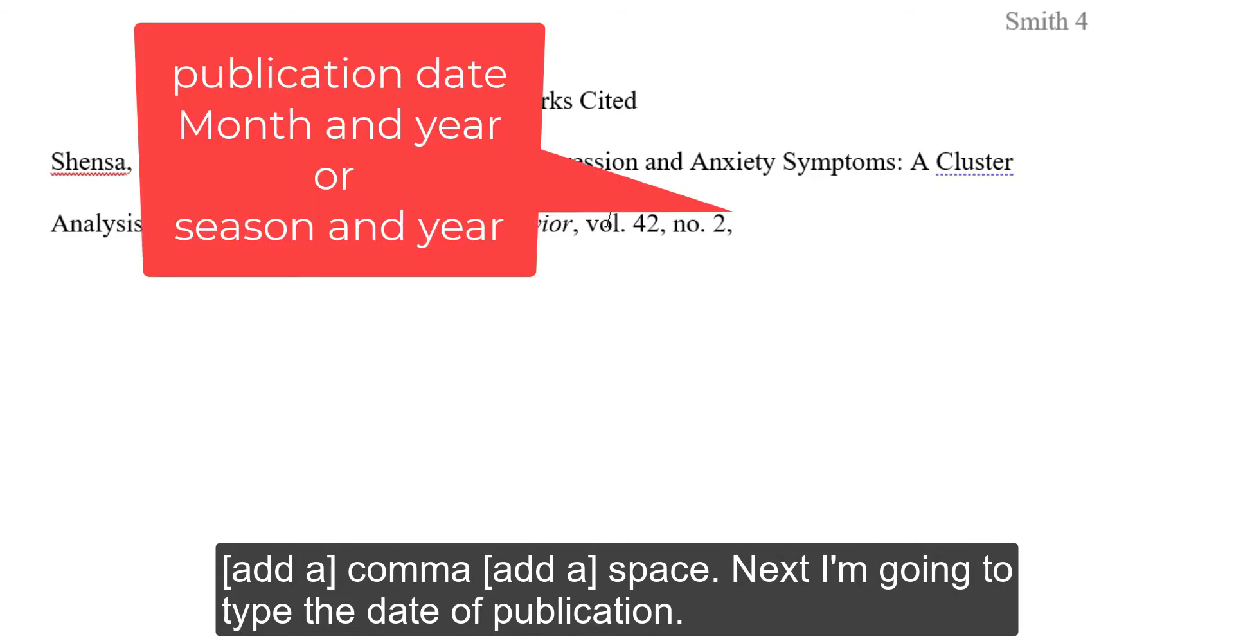
type("Mar")
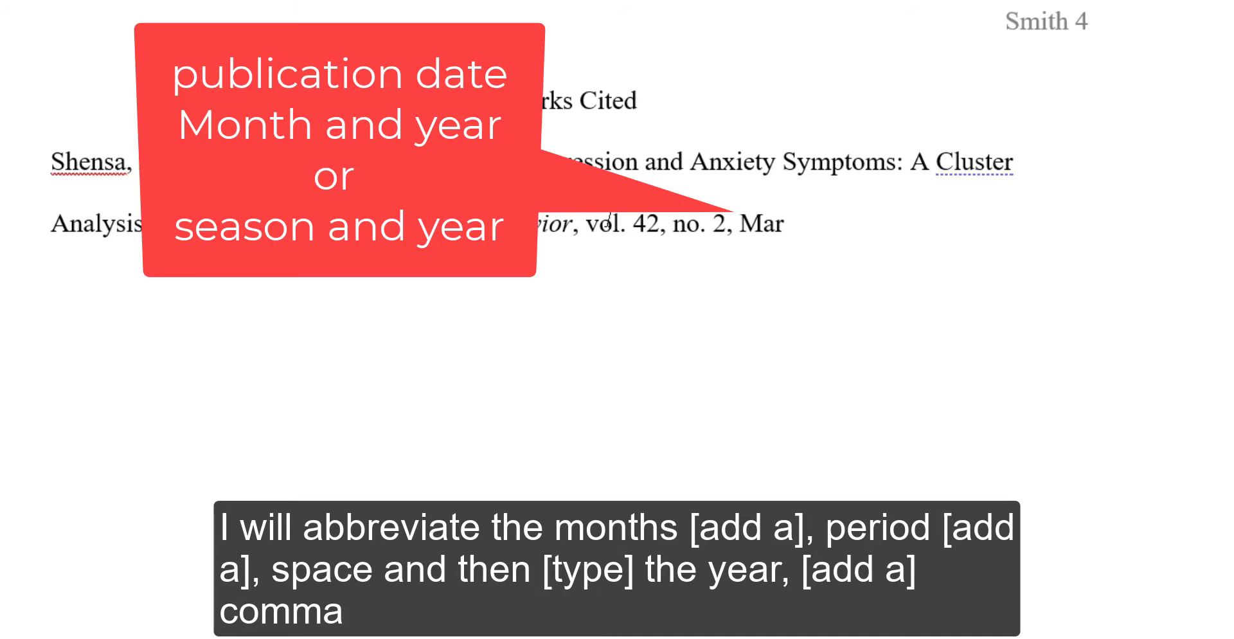
type(". 2018, ")
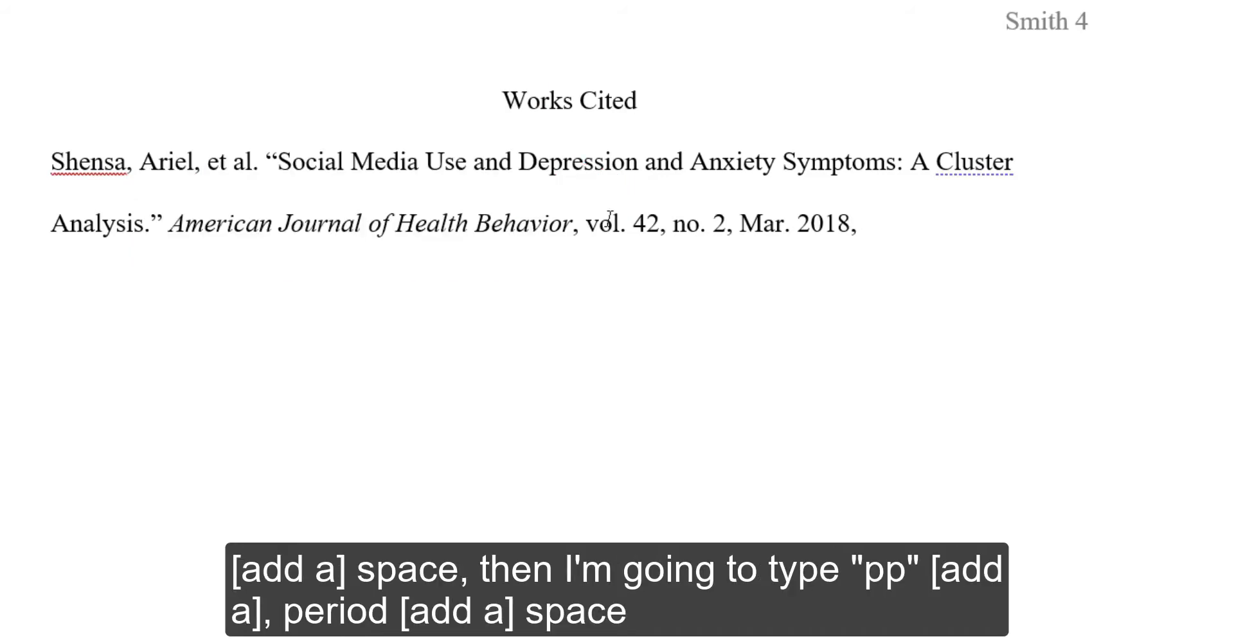
type("pp")
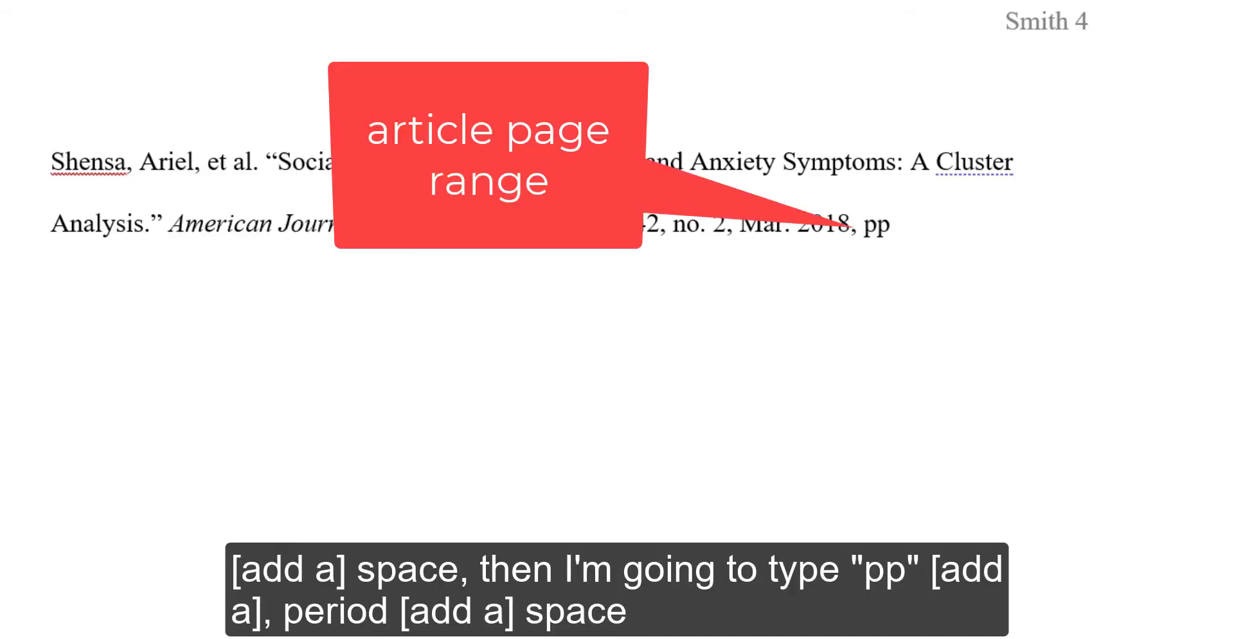
type(".")
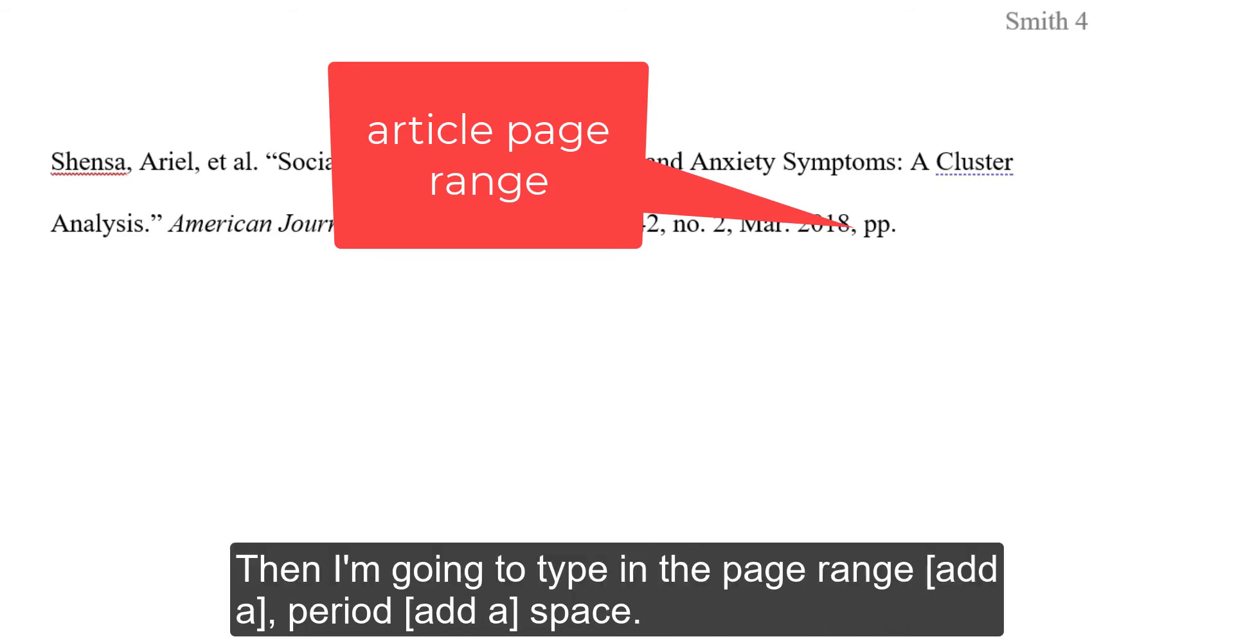
Complete the page range as pp. 116-128.
type("116-128.")
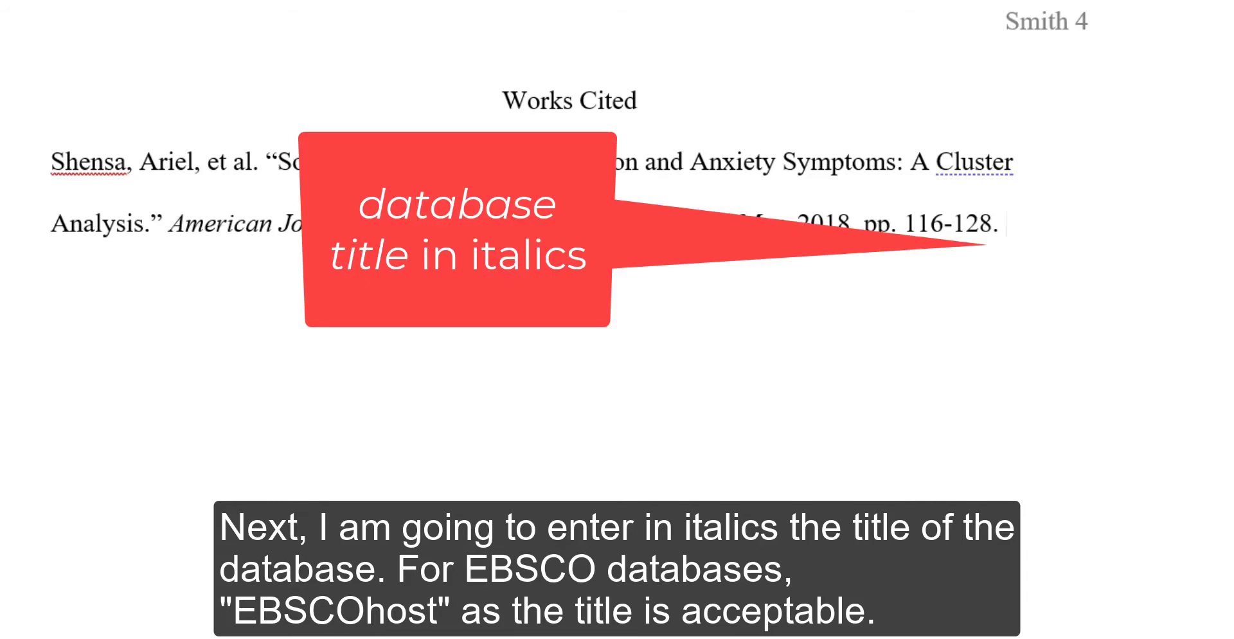
Add the database name EBSCOhost in italics, followed by ", doi:".
type("EBSCOhost")
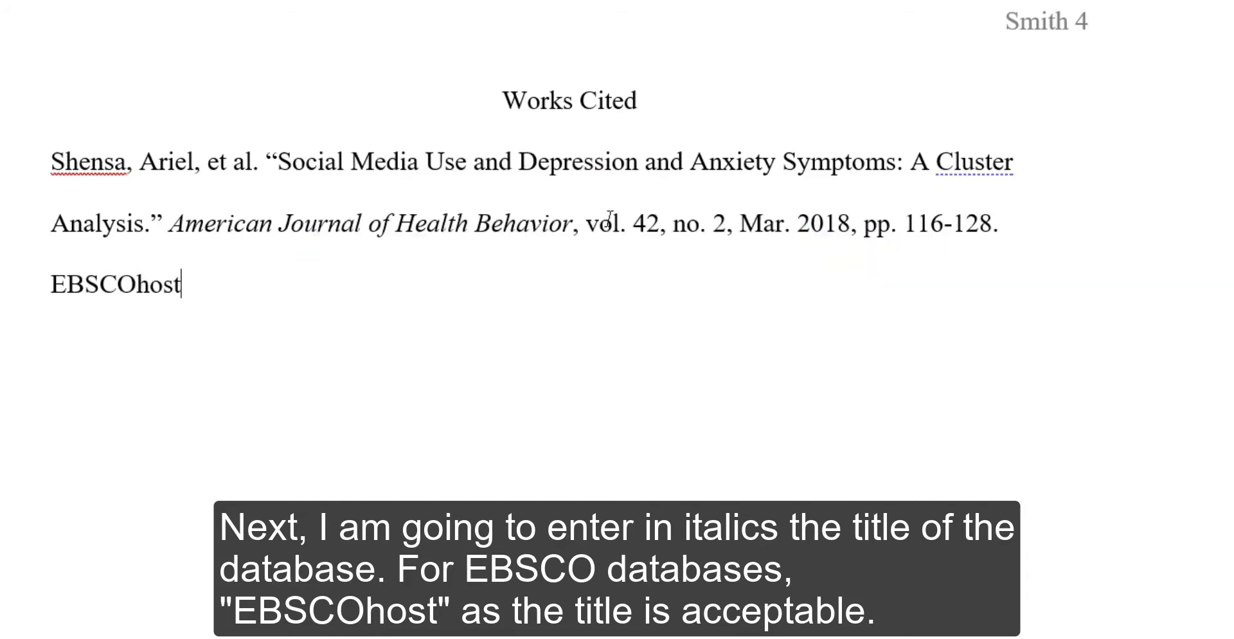
left_click_drag(193, 285, 24, 285)
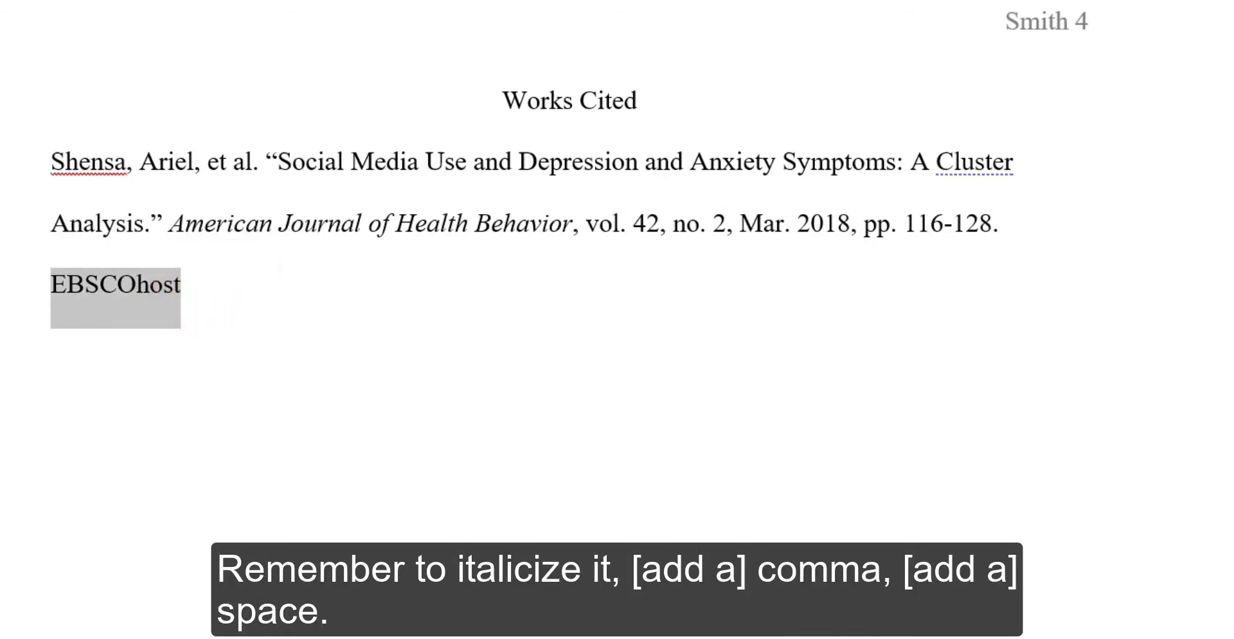
key("ctrl+i")
left_click(217, 290)
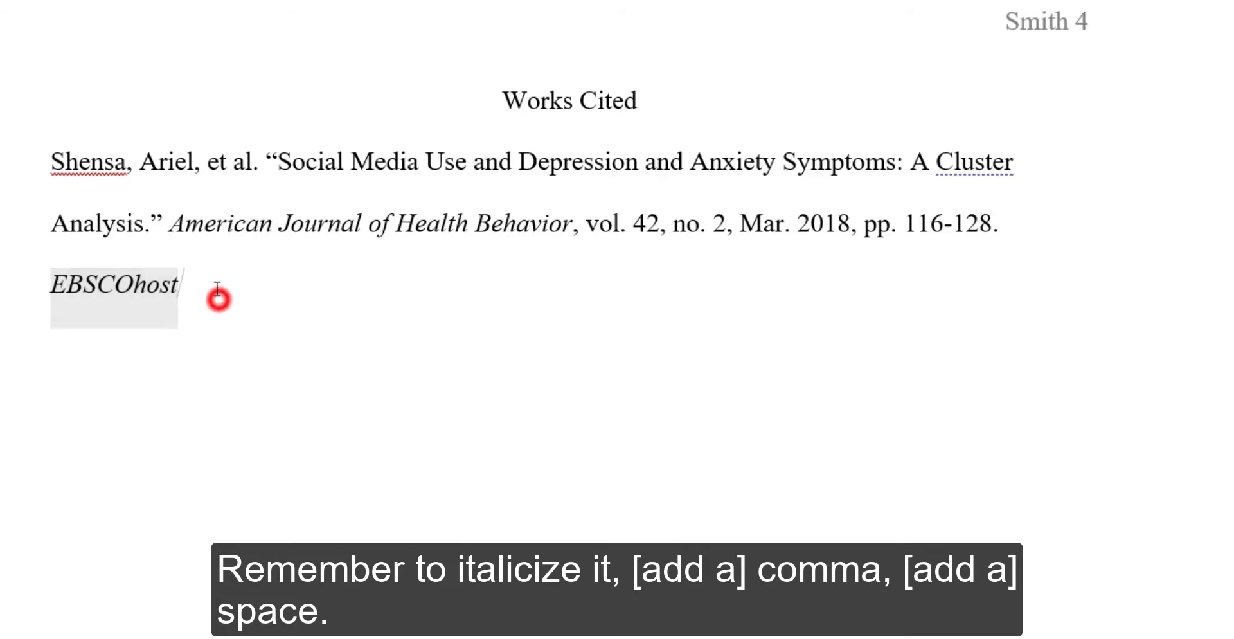
type(", ")
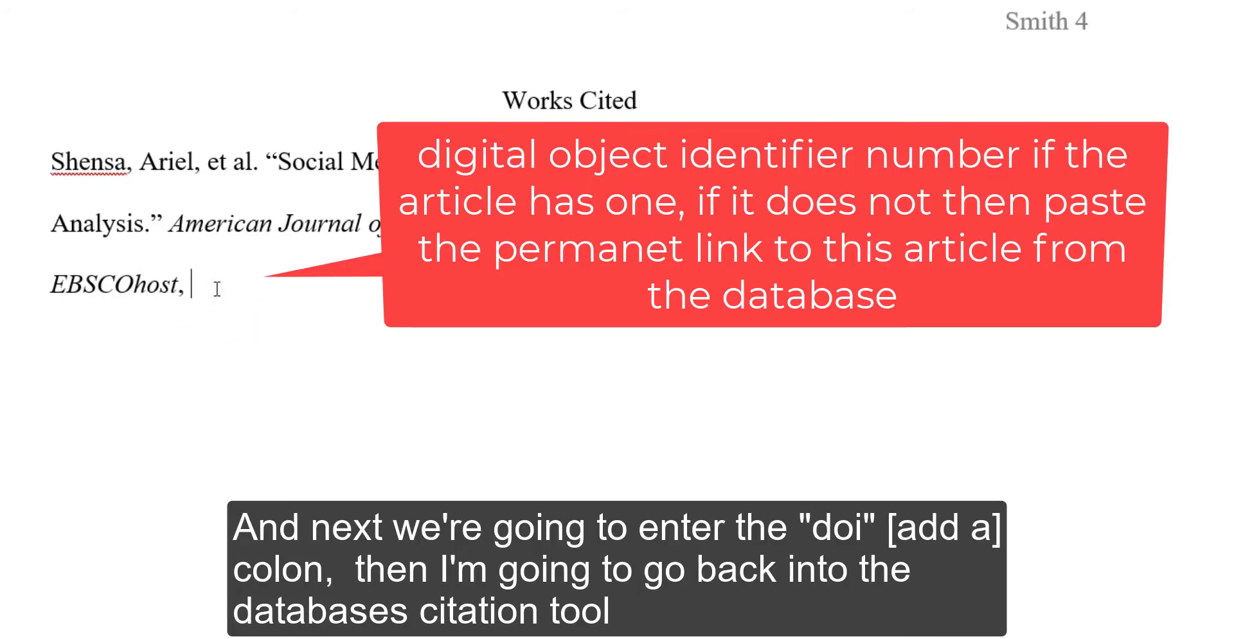
type("doi:")
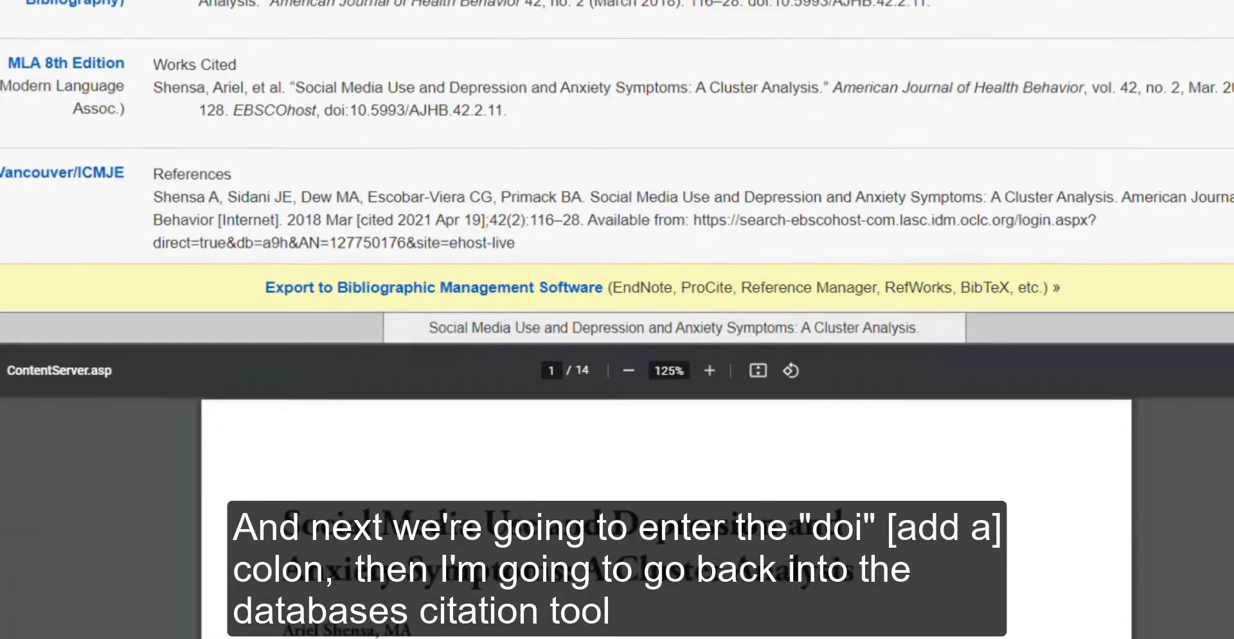
Copy the DOI 10.5993/AJHB.42.2.11 from EBSCOhost's MLA citation.
left_click_drag(494, 106, 340, 109)
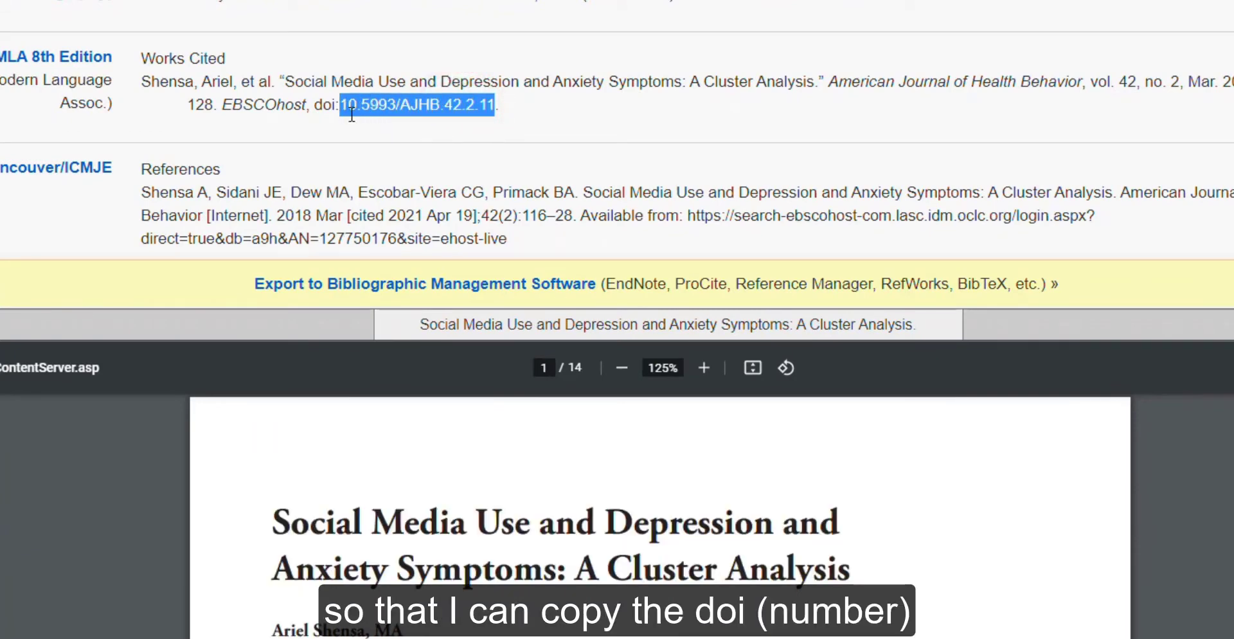
right_click(367, 109)
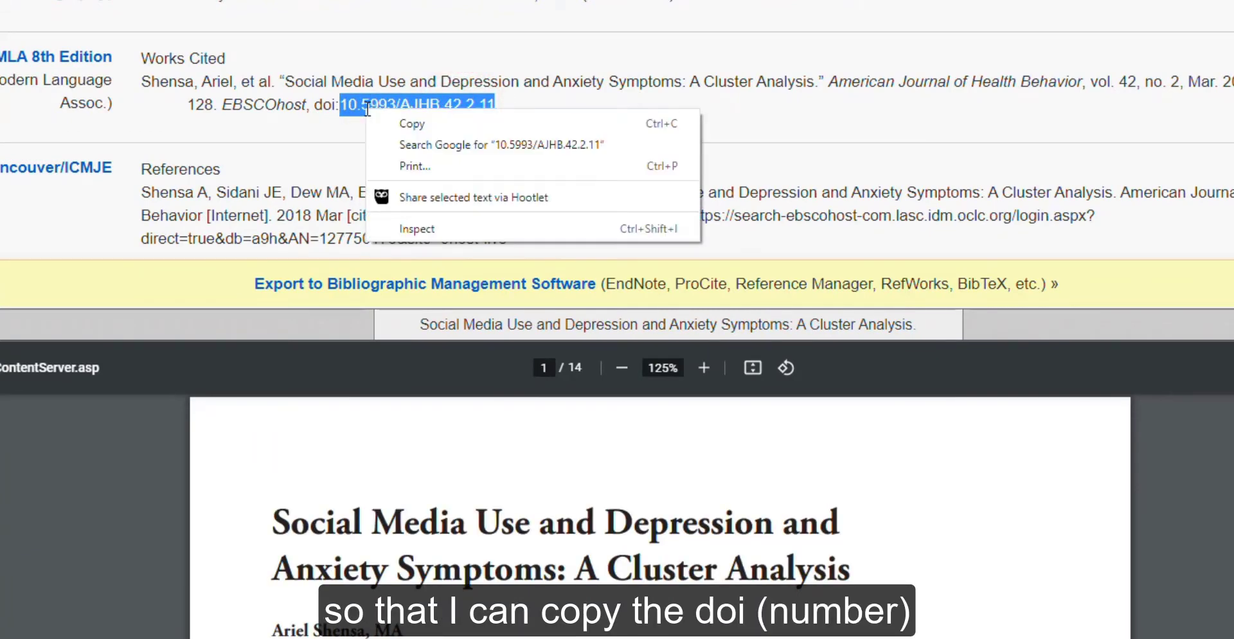
left_click(406, 124)
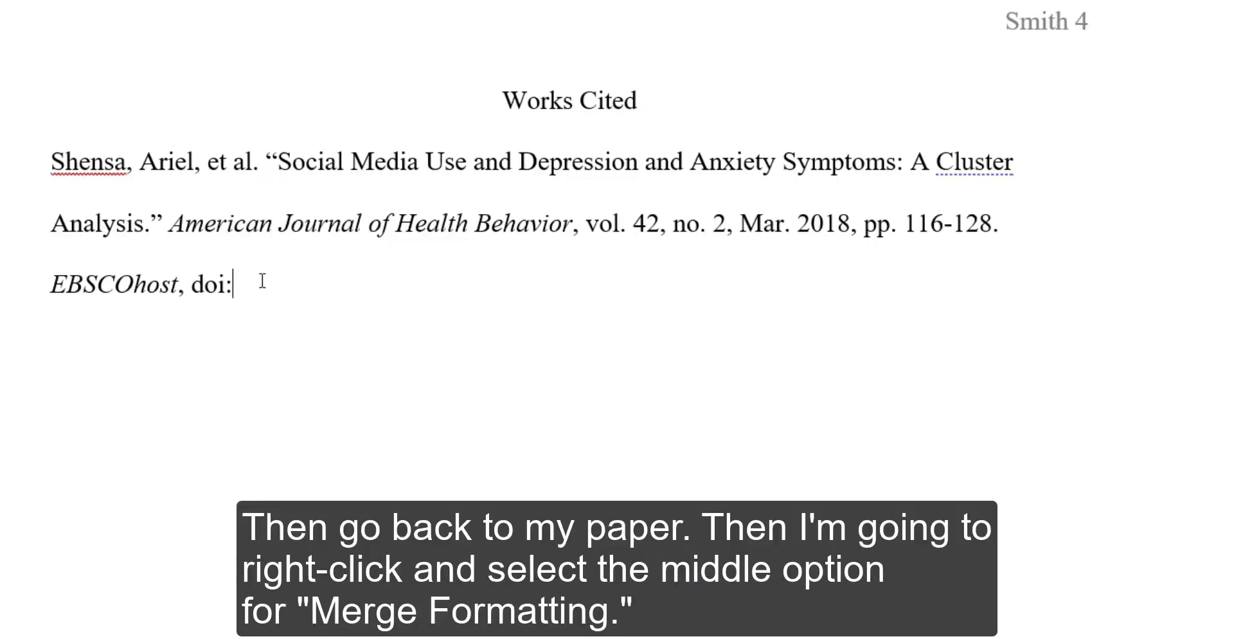
Paste the DOI after "doi:" using Merge Formatting to match the paper's formatting.
right_click(254, 277)
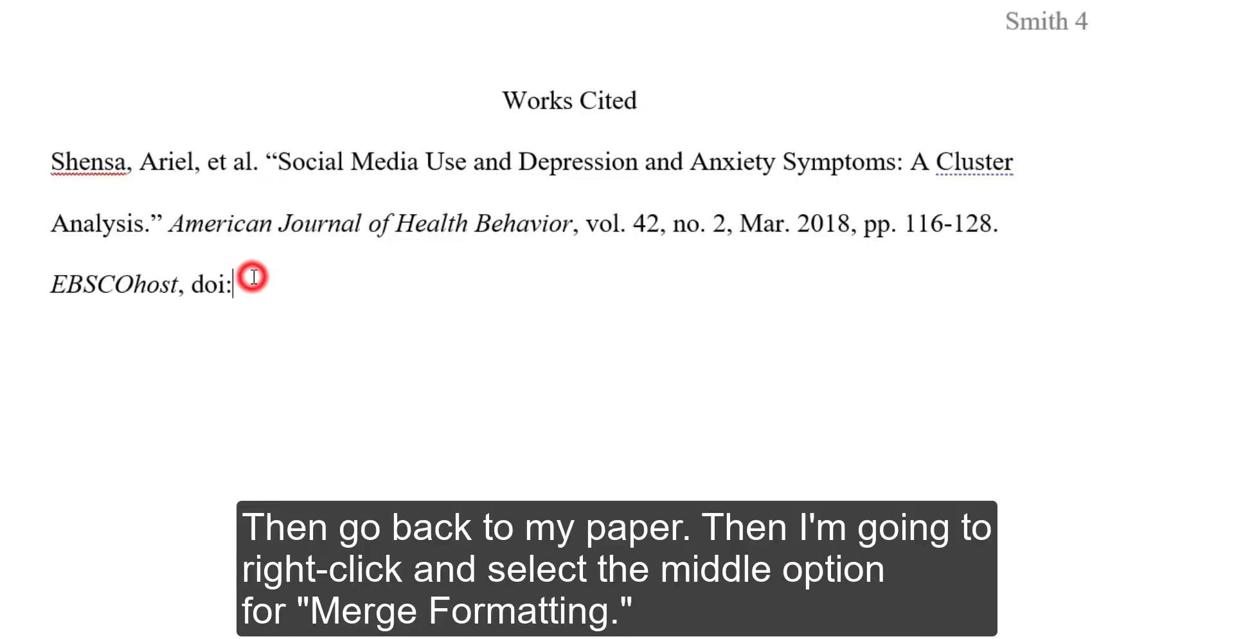
right_click(254, 278)
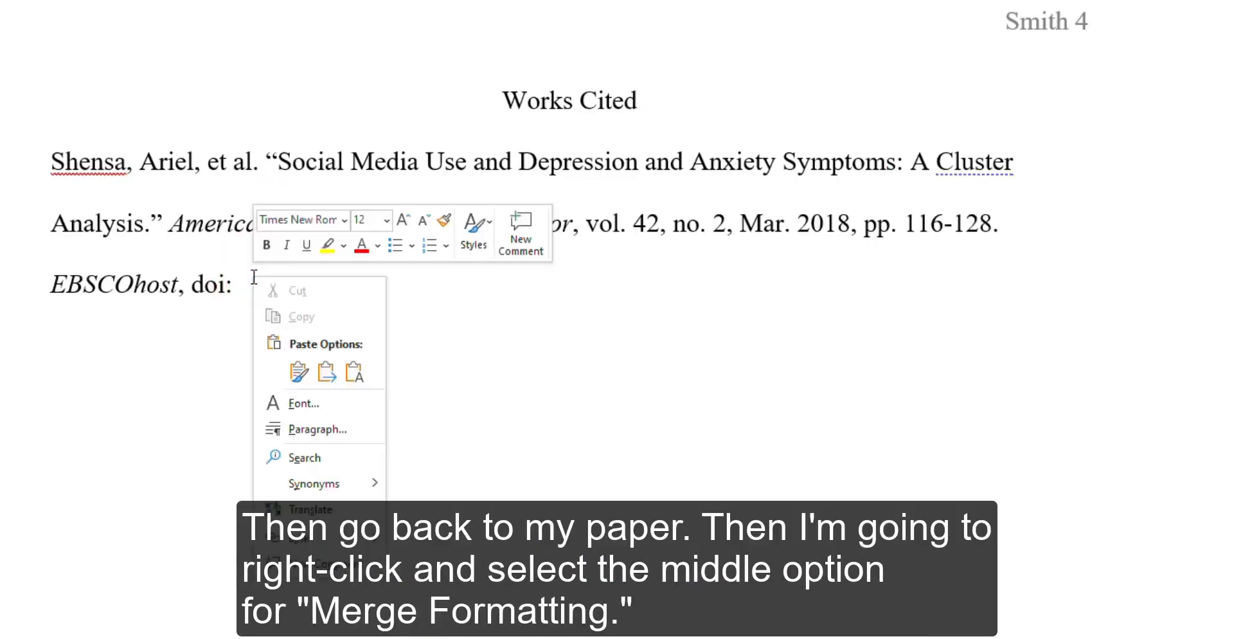
left_click(325, 372)
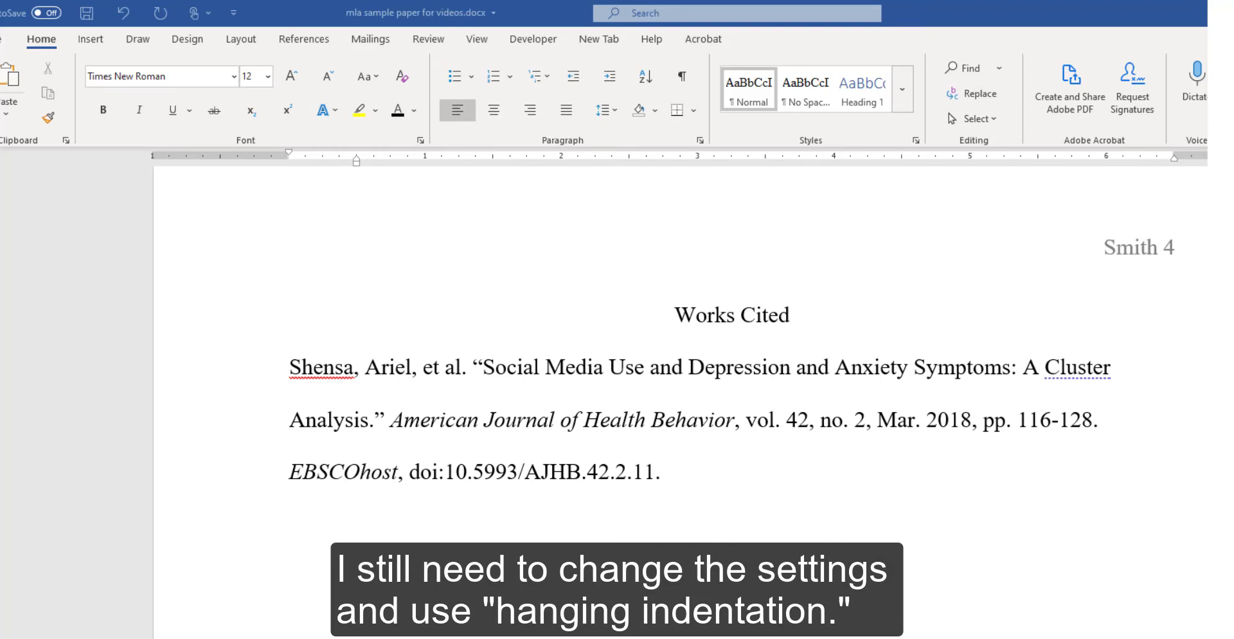
Select the whole citation and set Special indentation to Hanging by 0.5" in the Paragraph dialog.
left_click_drag(290, 367, 660, 472)
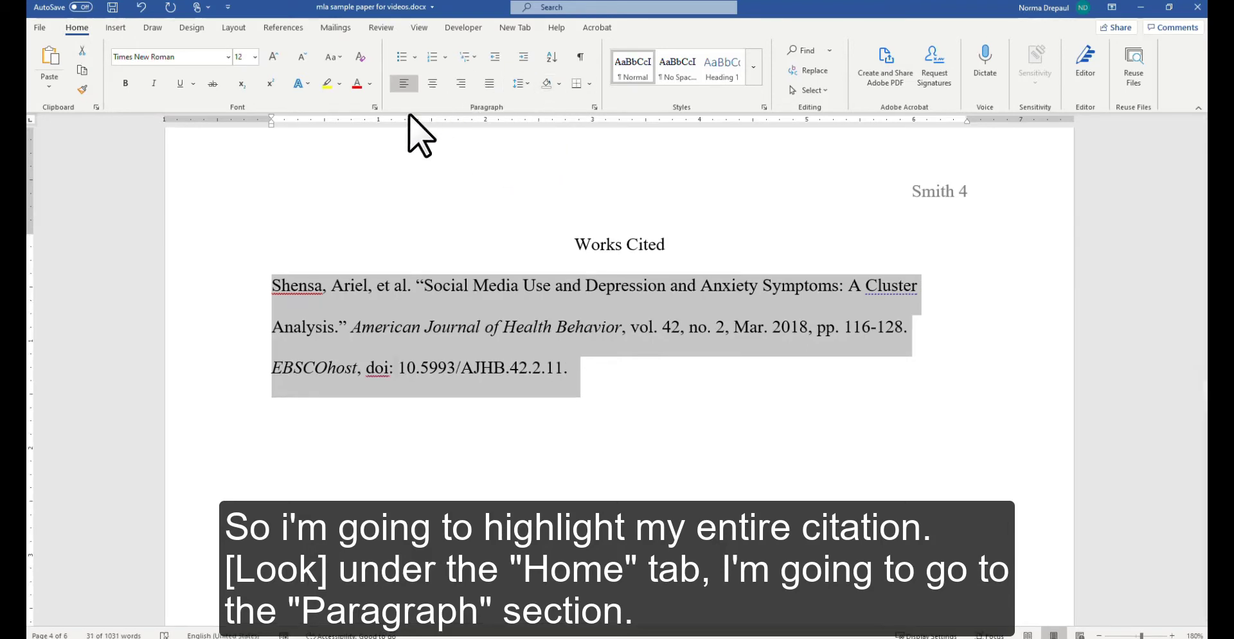
left_click(596, 107)
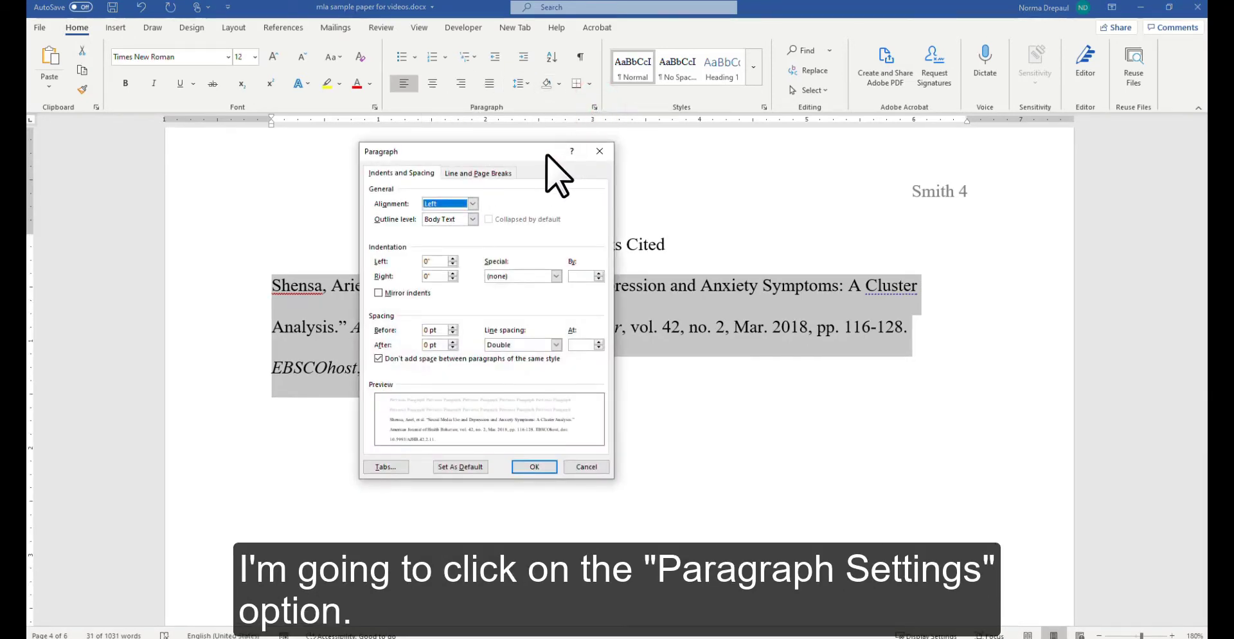
left_click_drag(546, 153, 551, 60)
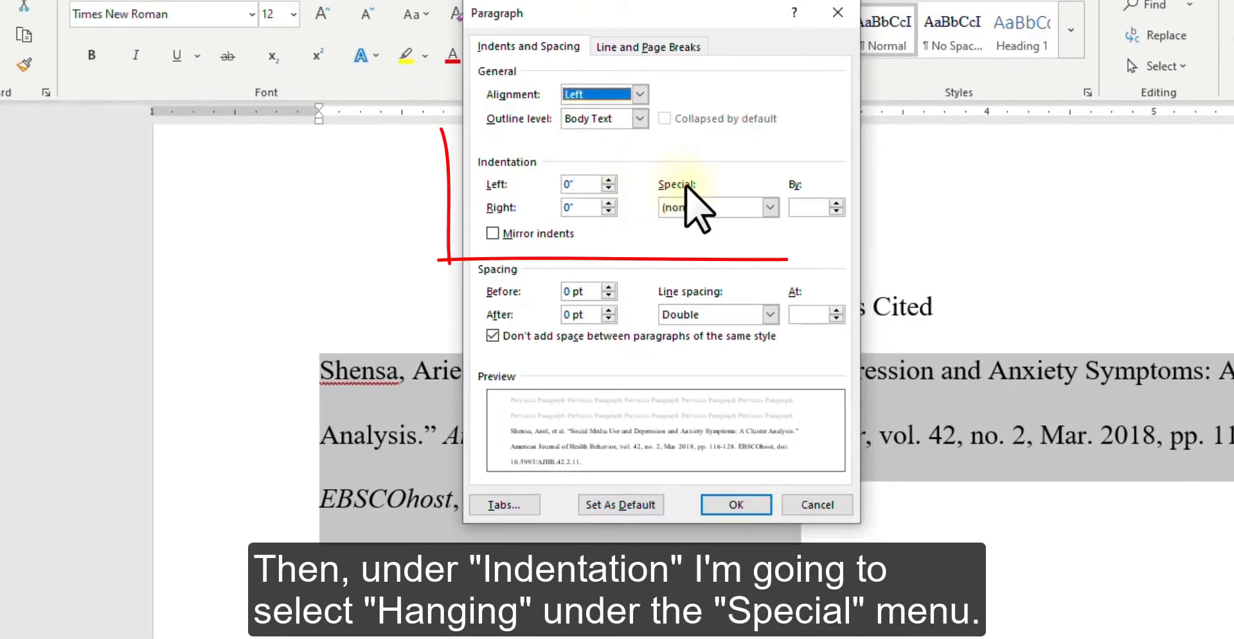
left_click(768, 207)
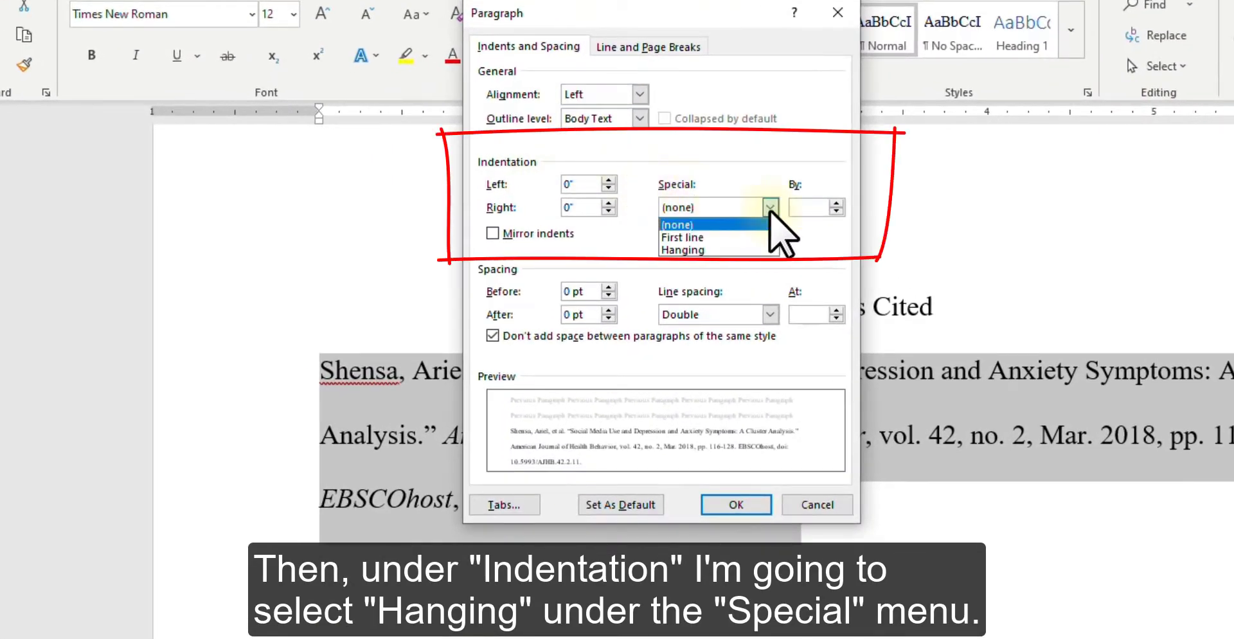
left_click(730, 249)
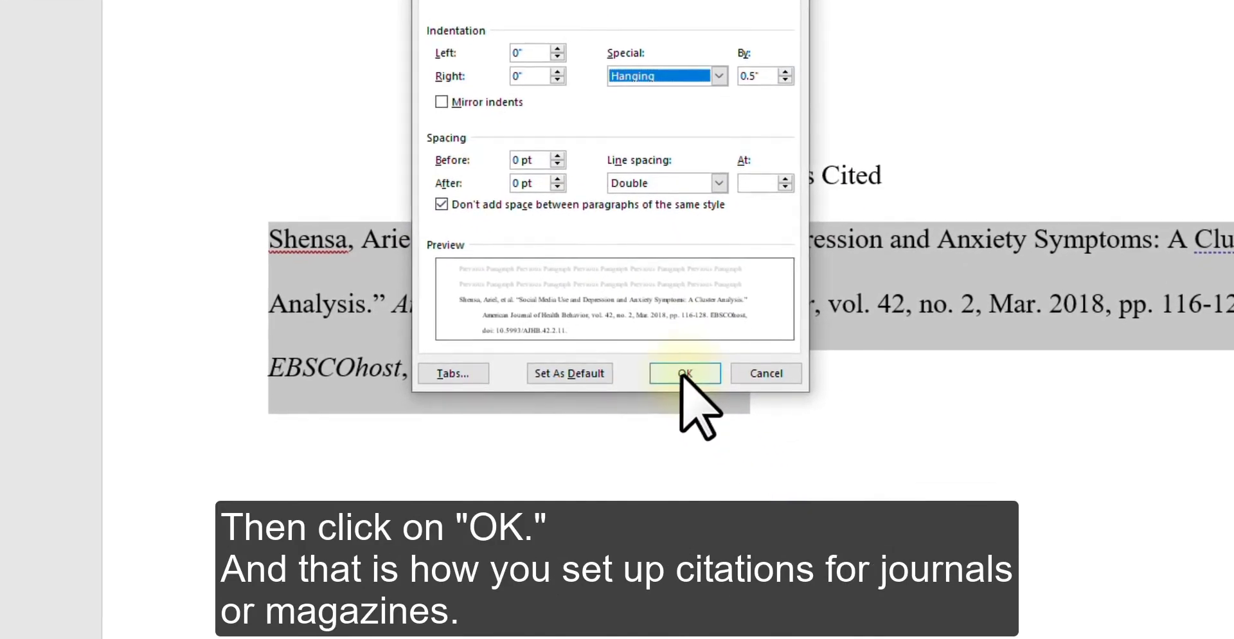
left_click(686, 374)
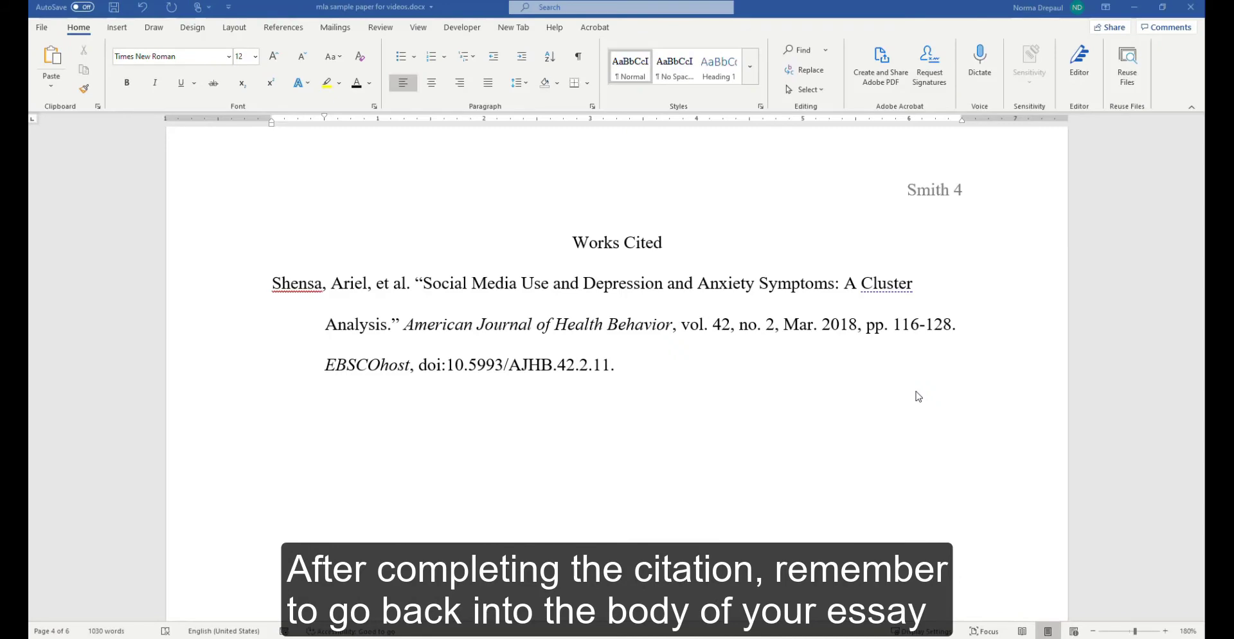
Scroll up from the Works Cited page to the essay's body text on page 3.
scroll(900, 418, "up", 15)
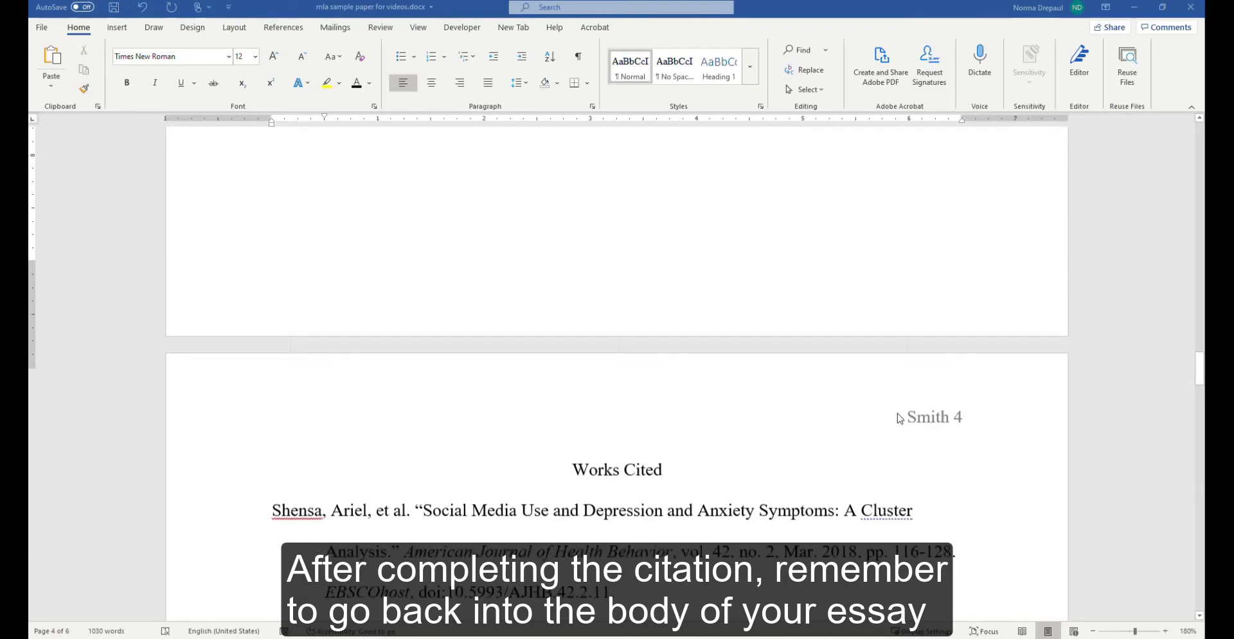
scroll(900, 419, "up", 5)
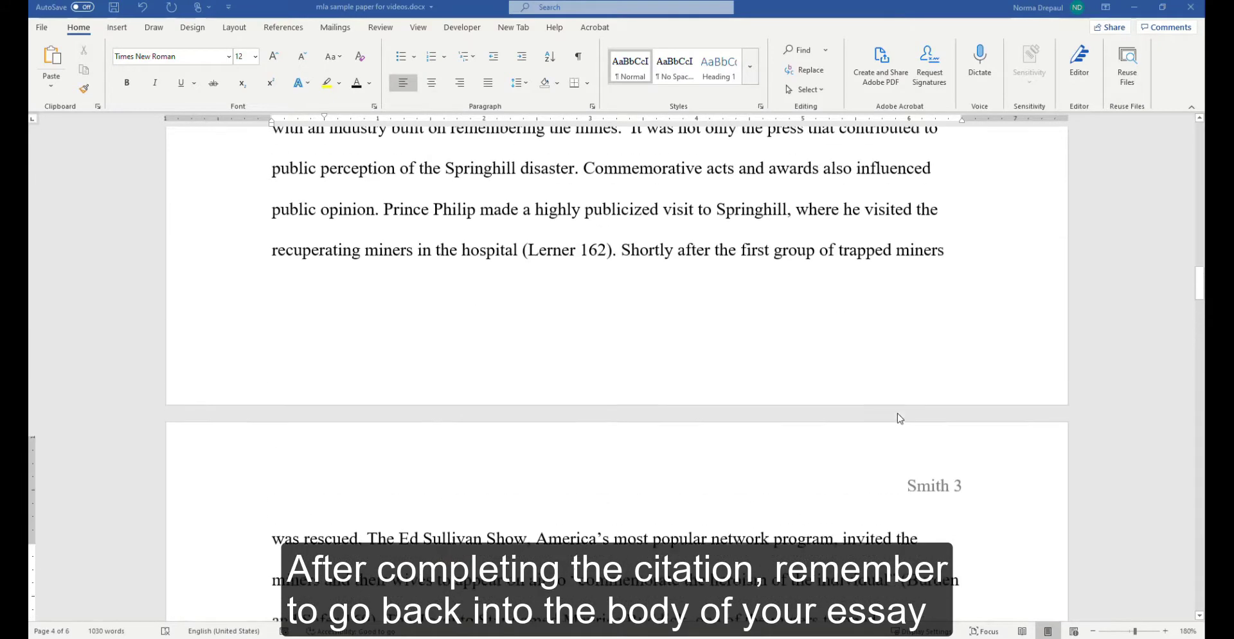
scroll(897, 417, "down", 7)
scroll(898, 425, "down", 2)
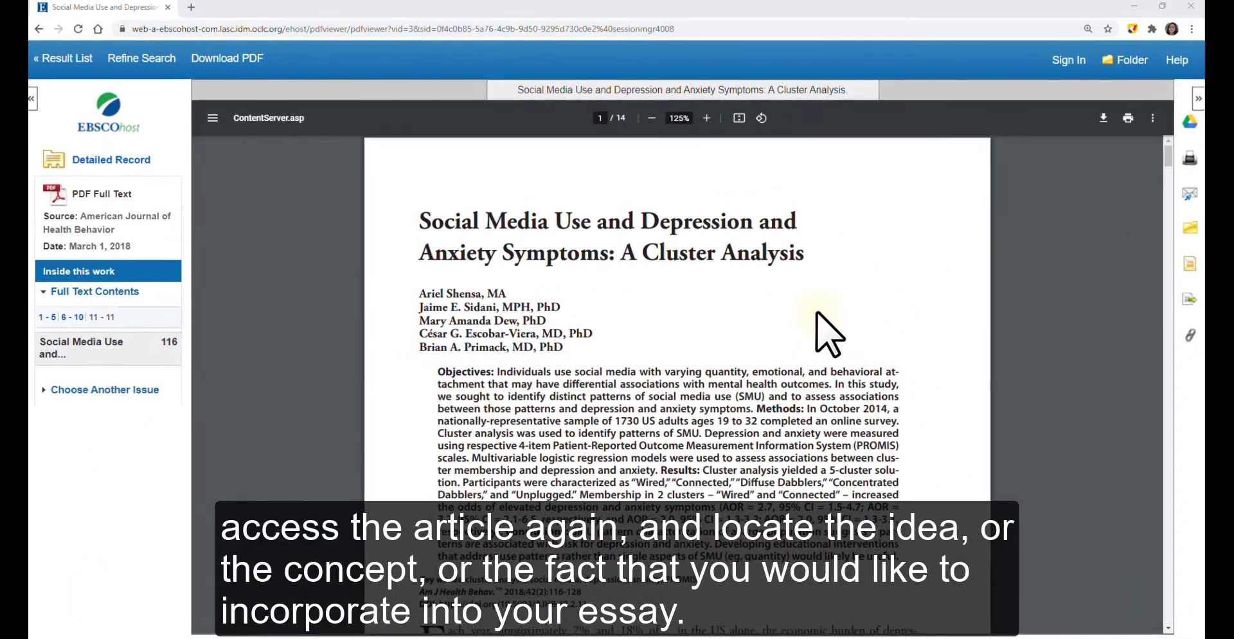
Scroll through the Shensa et al. PDF in EBSCOhost down to page 124.
scroll(820, 313, "down", 15)
scroll(824, 313, "down", 5)
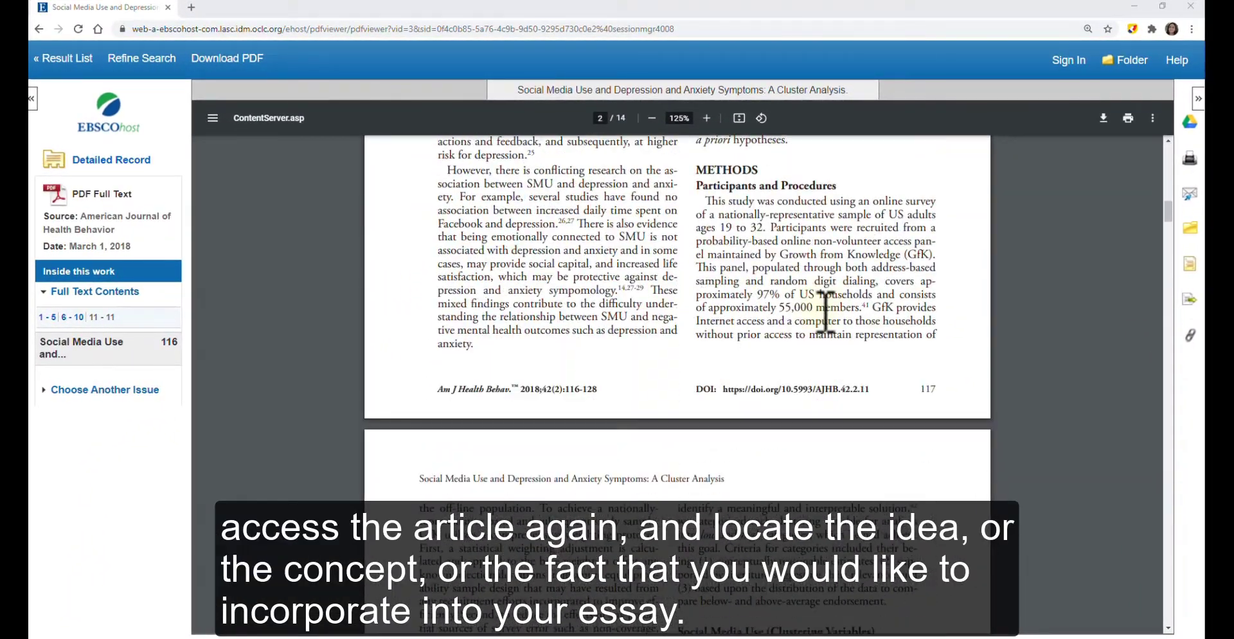
scroll(827, 313, "down", 1)
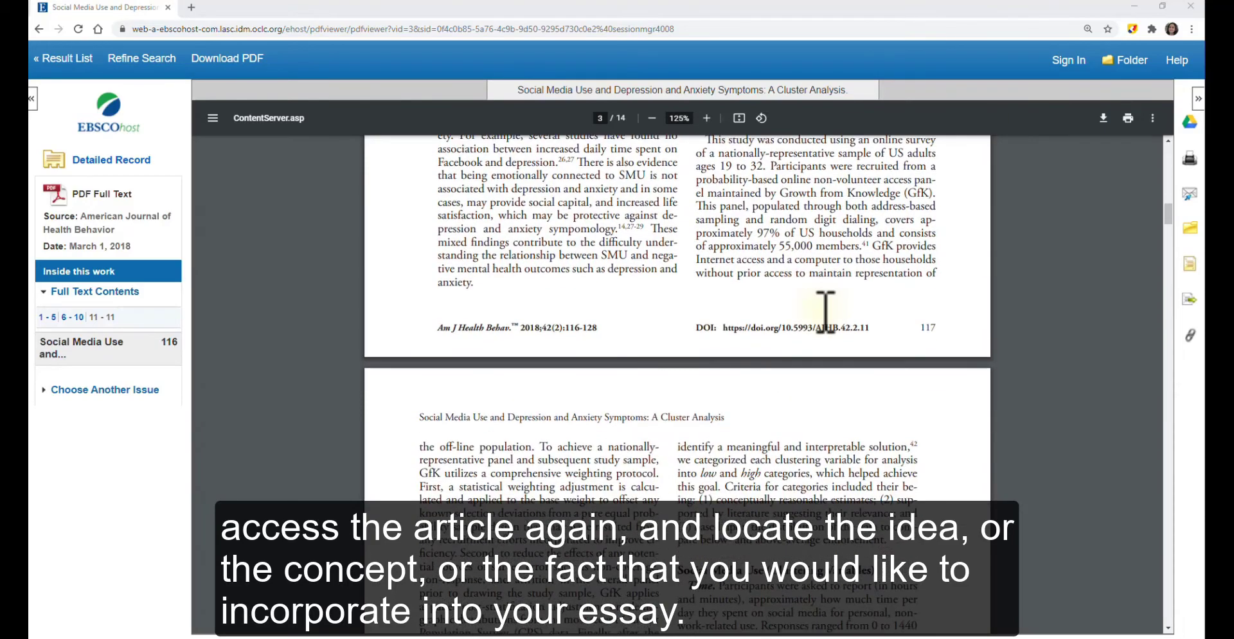
scroll(826, 313, "down", 6)
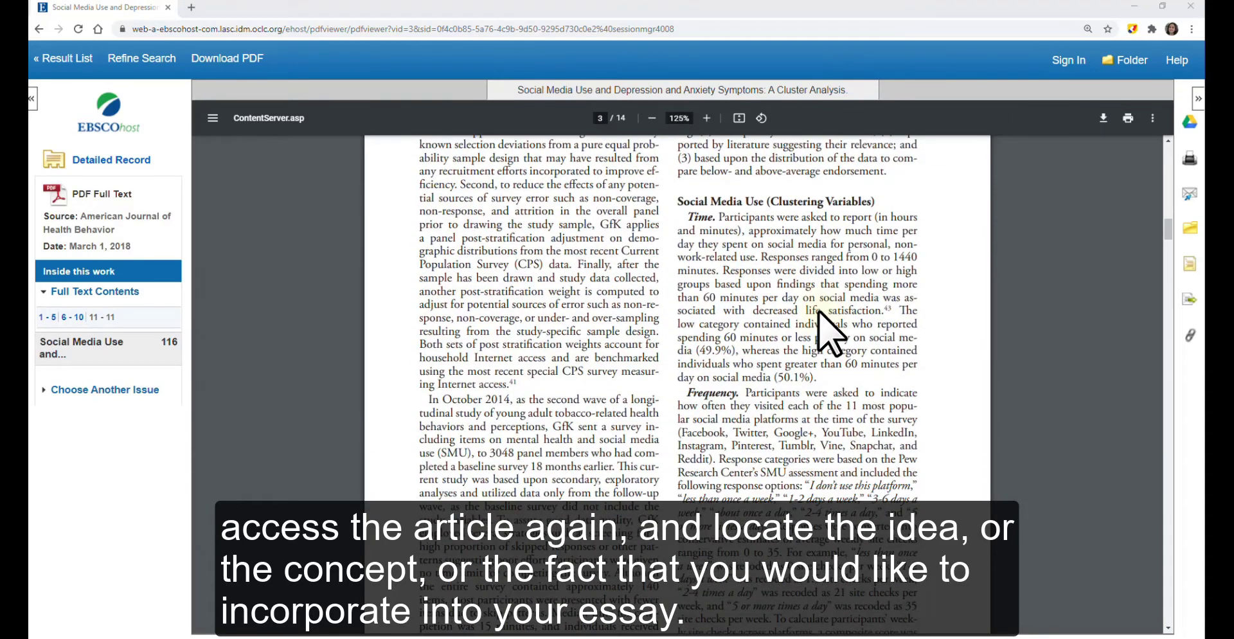
scroll(826, 313, "down", 20)
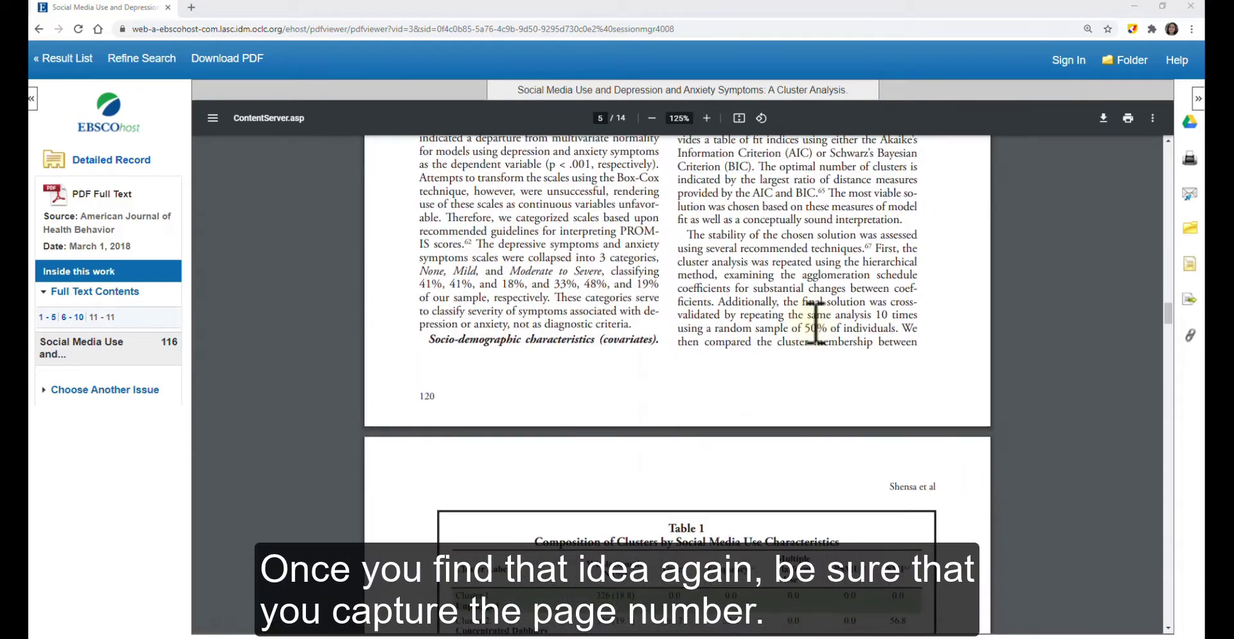
scroll(818, 327, "down", 20)
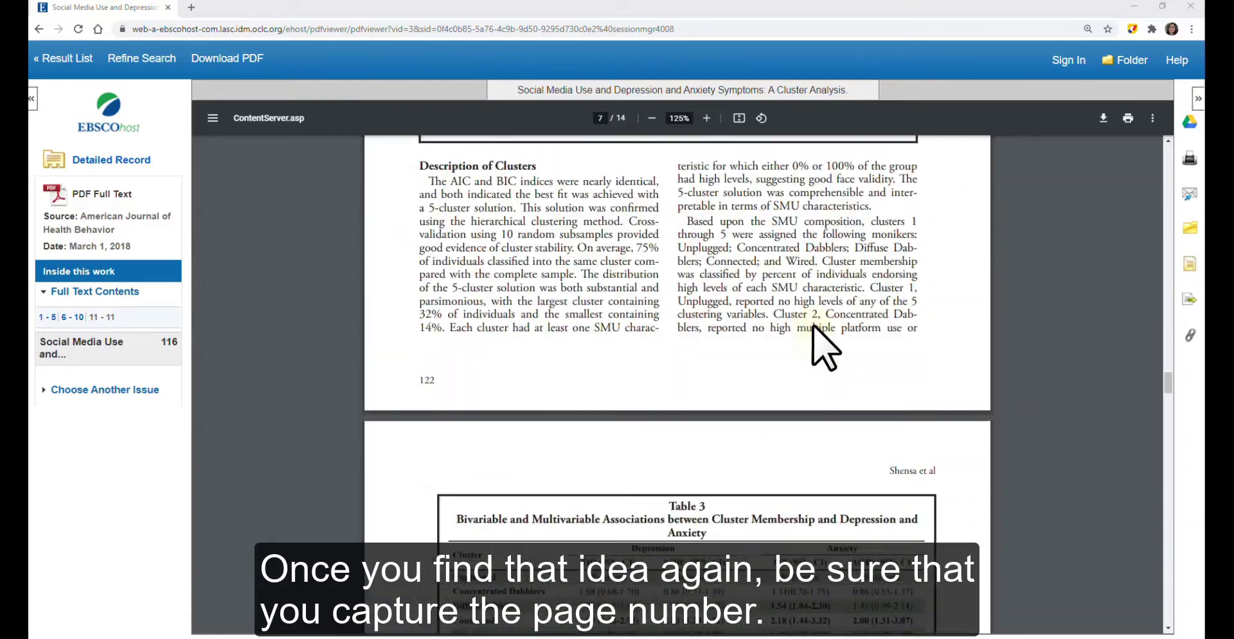
scroll(822, 325, "down", 15)
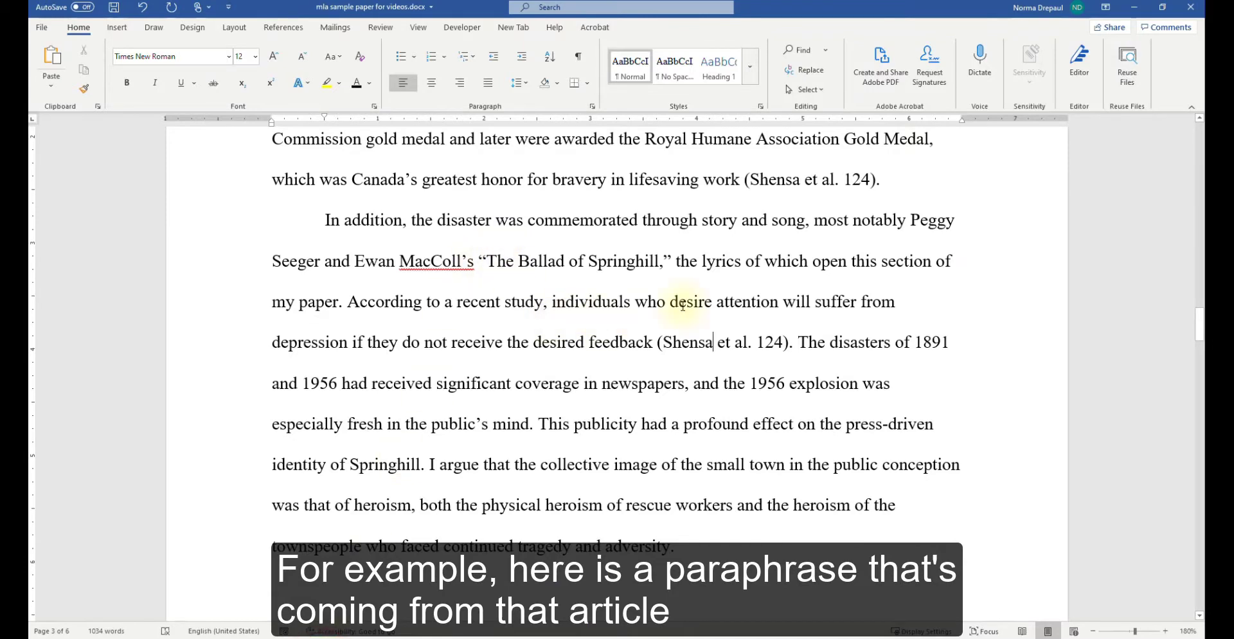
left_click_drag(348, 302, 652, 342)
left_click(615, 348)
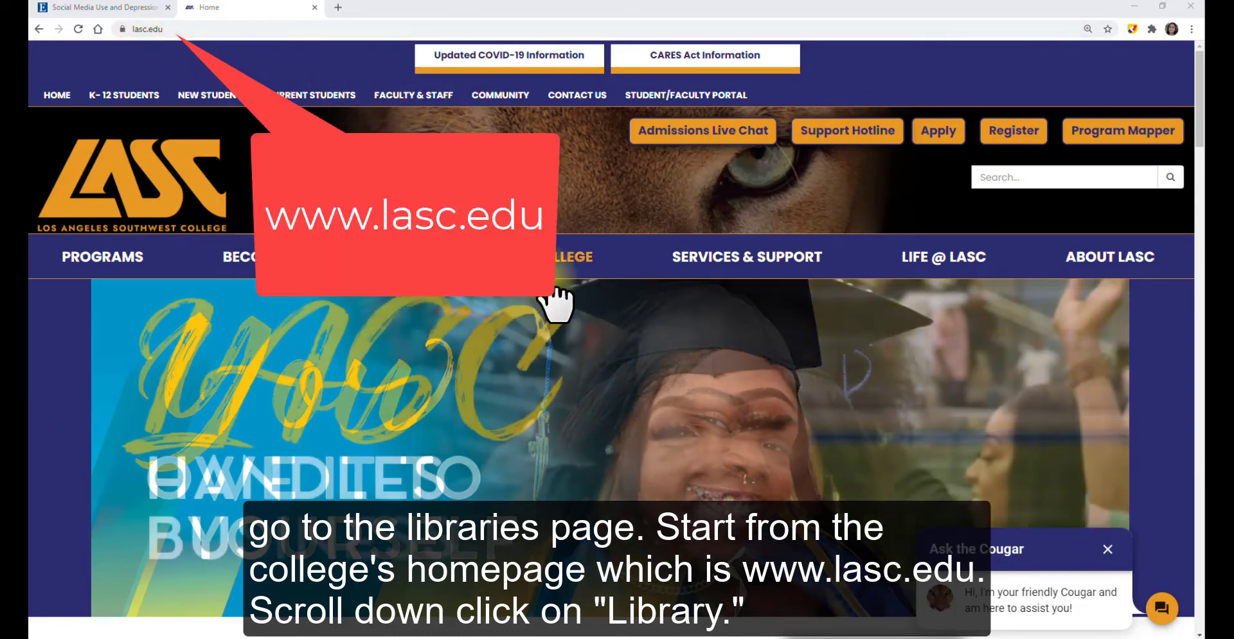
Go from lasc.edu's Library page to Library Home at libguides.lasc.edu/lasc_library.
scroll(551, 296, "down", 6)
scroll(550, 282, "down", 4)
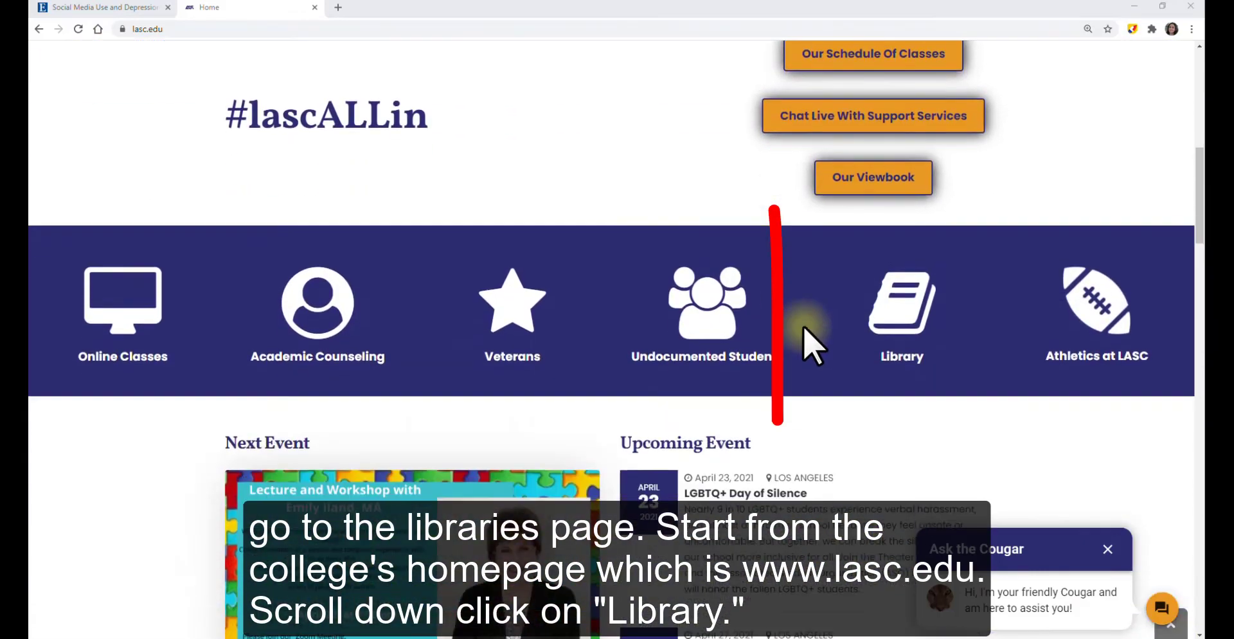
left_click(891, 299)
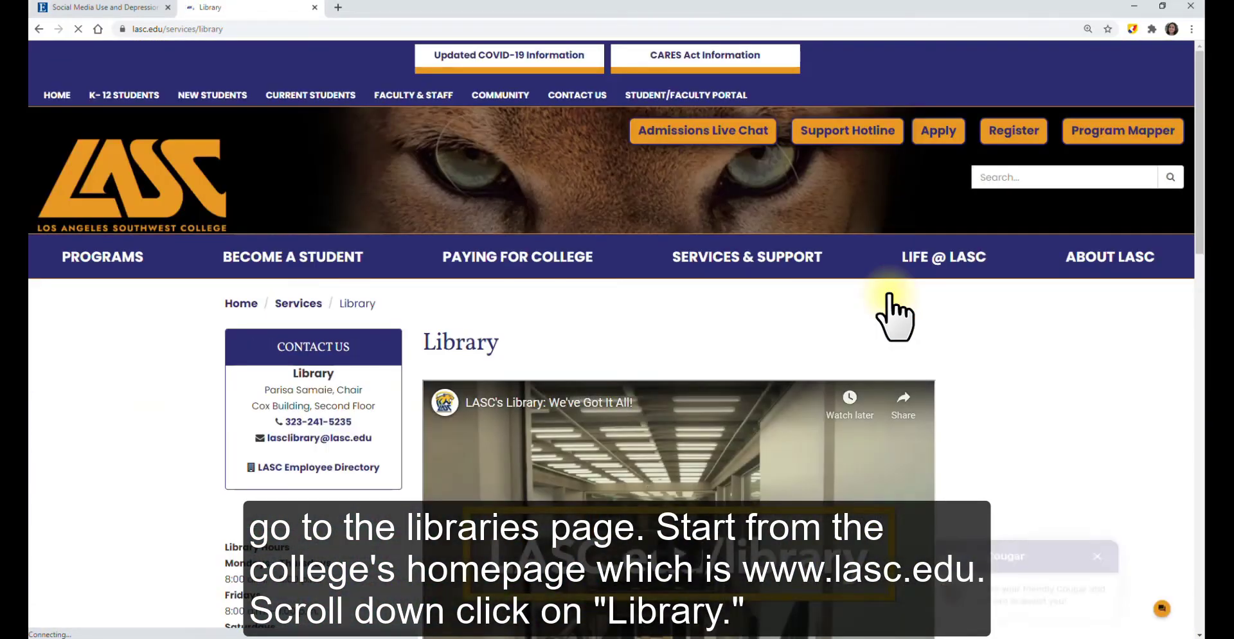
scroll(896, 299, "down", 9)
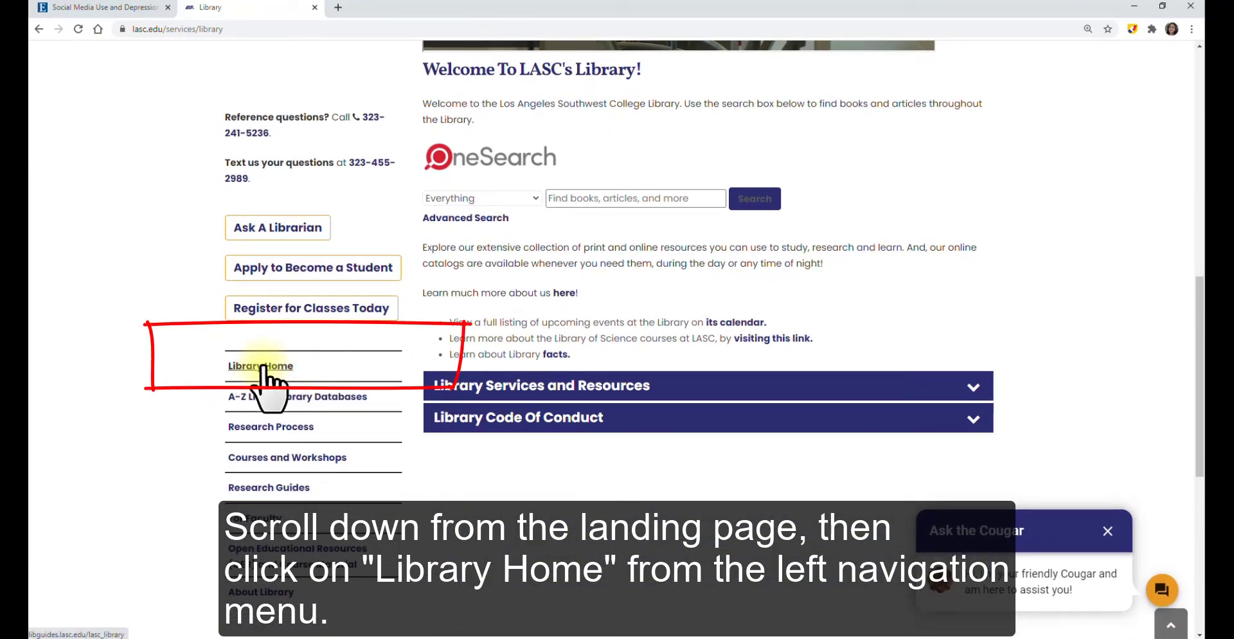
left_click(264, 367)
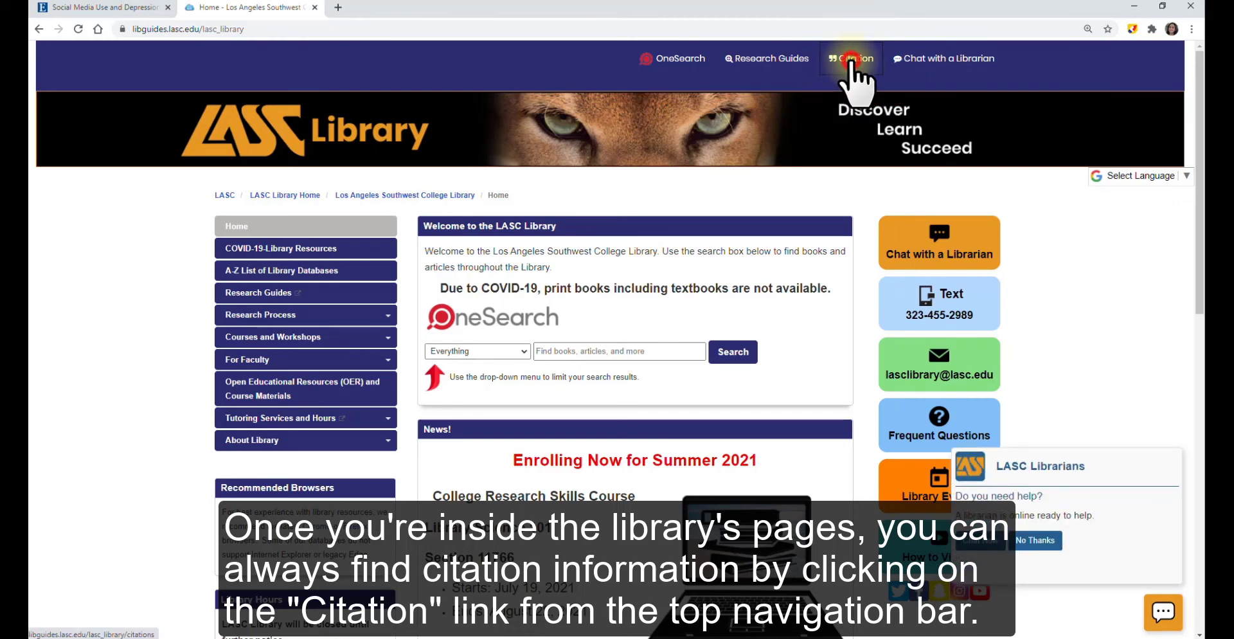
Open the 'MLA - in-text citation' guide via Citation, MLA Citation Style and In-Text Citation.
left_click(850, 61)
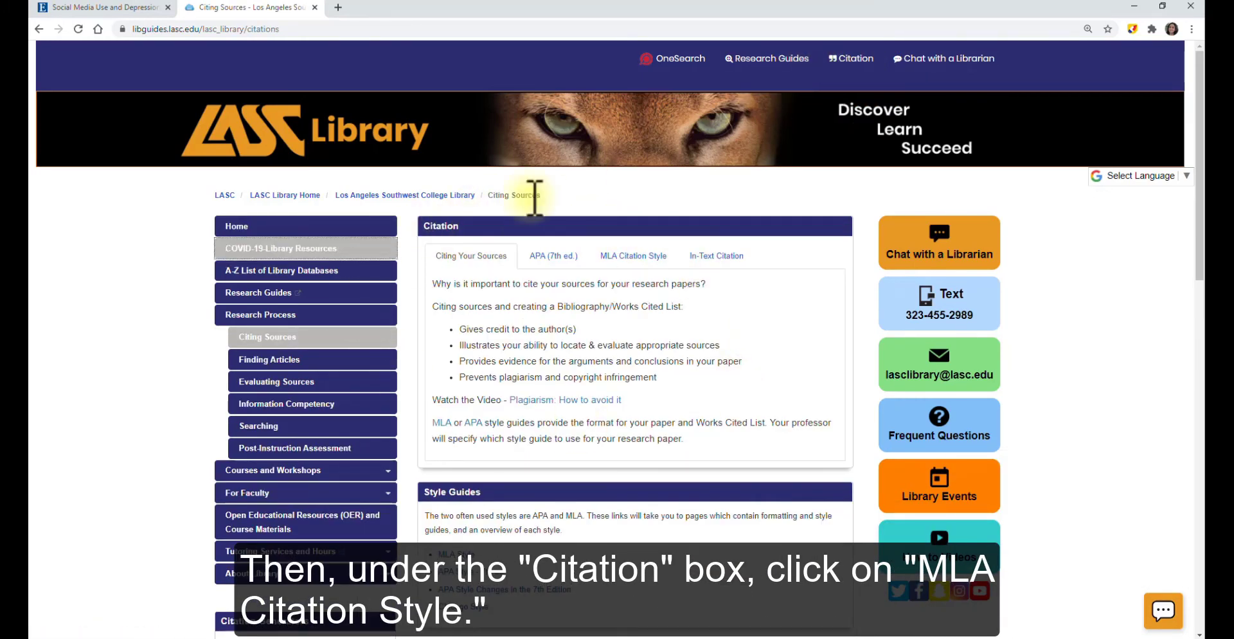
left_click(643, 276)
scroll(611, 366, "down", 4)
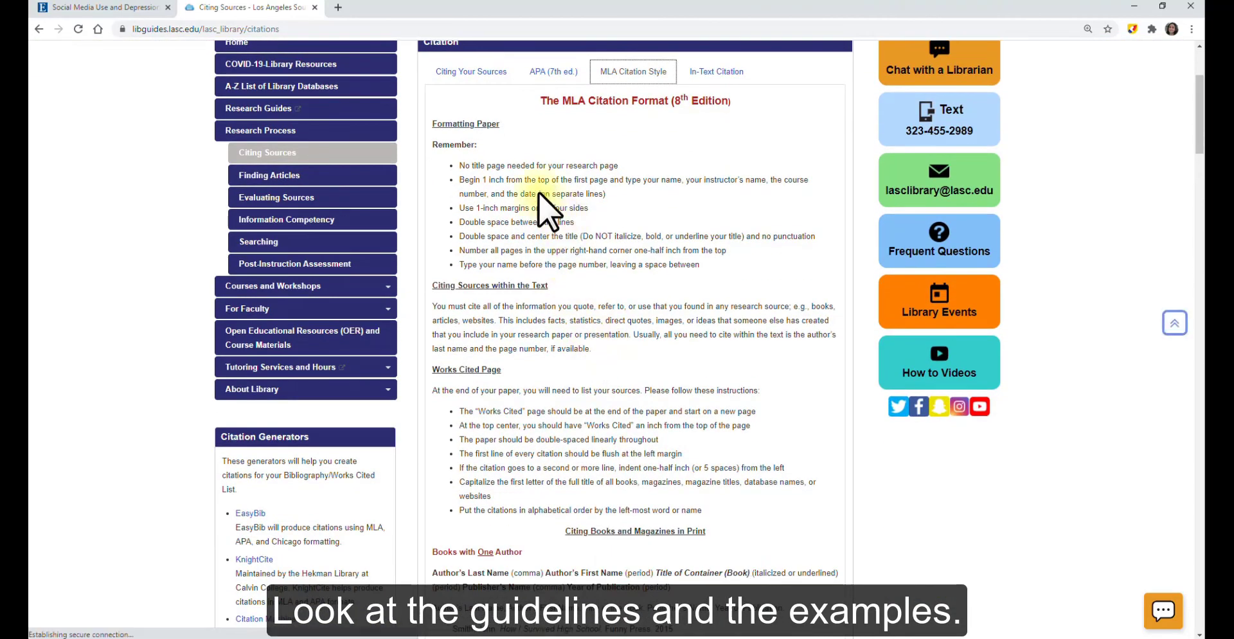
scroll(612, 404, "down", 4)
scroll(627, 437, "down", 6)
scroll(627, 443, "up", 14)
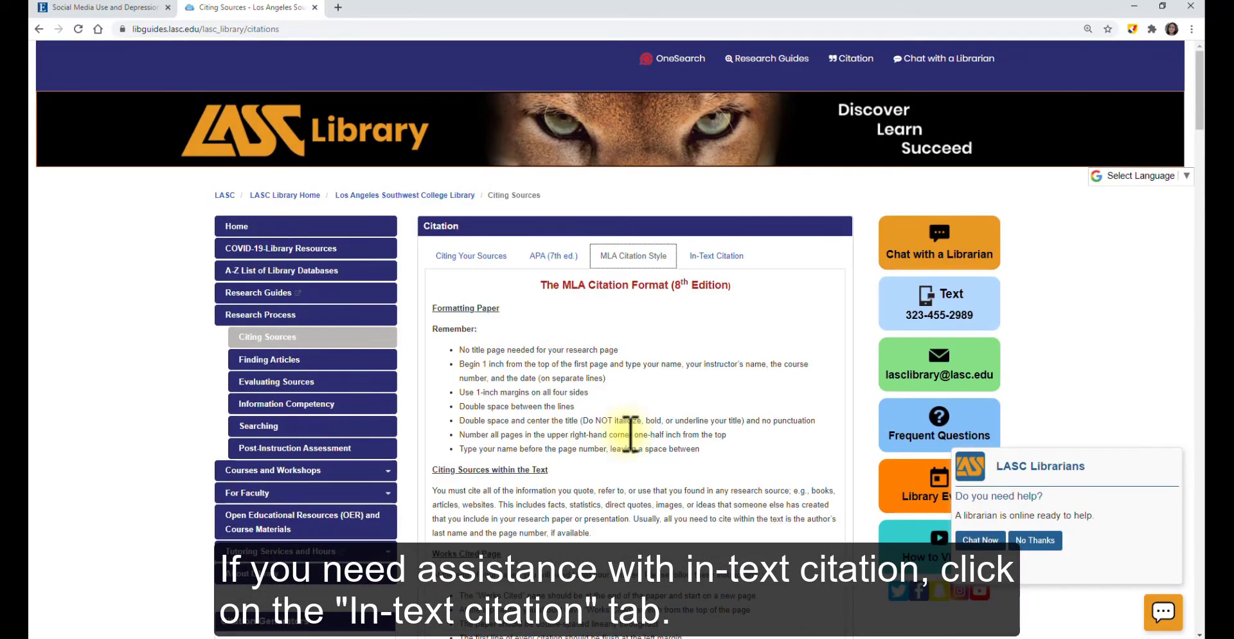
left_click(716, 254)
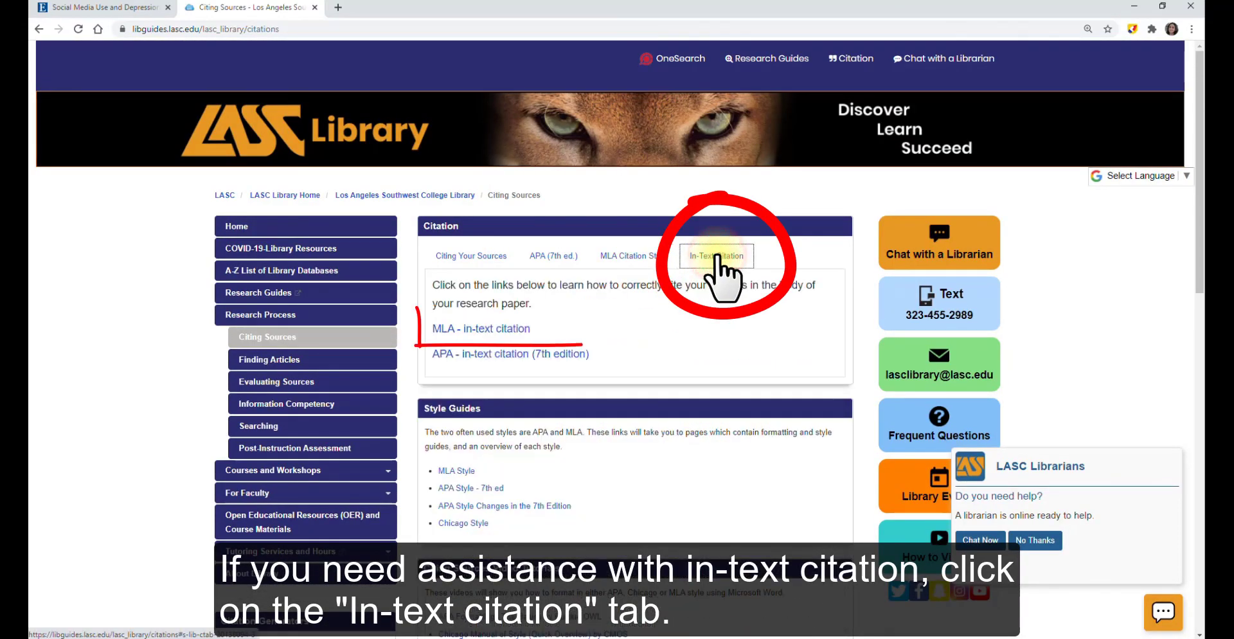
left_click(481, 330)
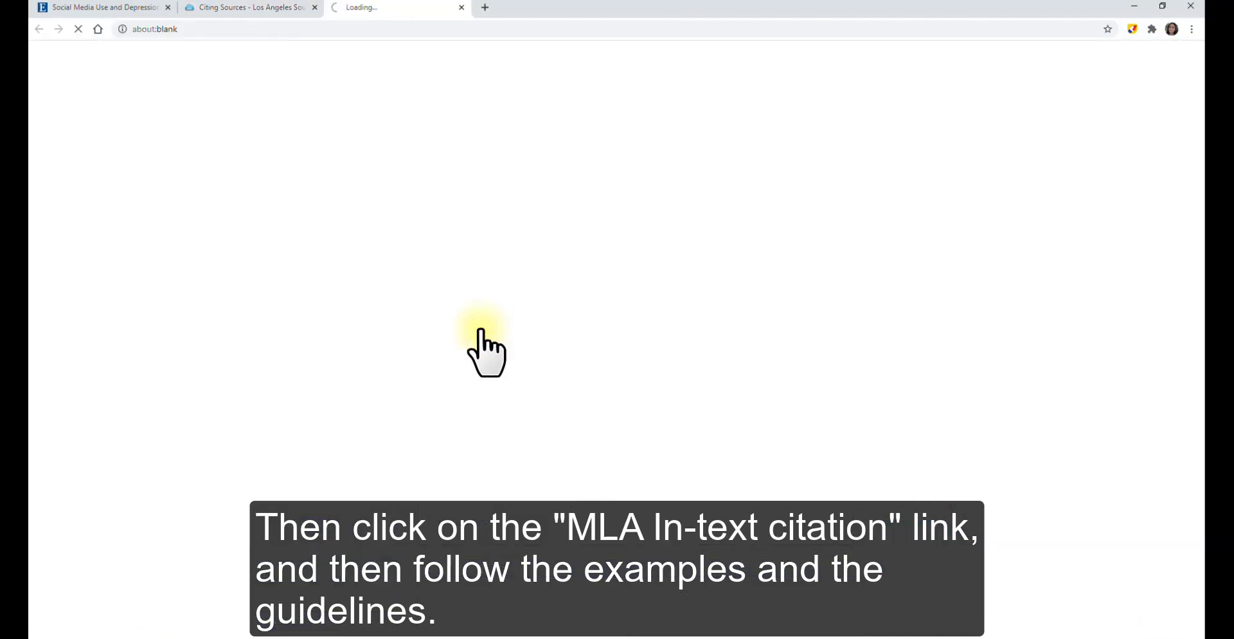
scroll(623, 377, "down", 15)
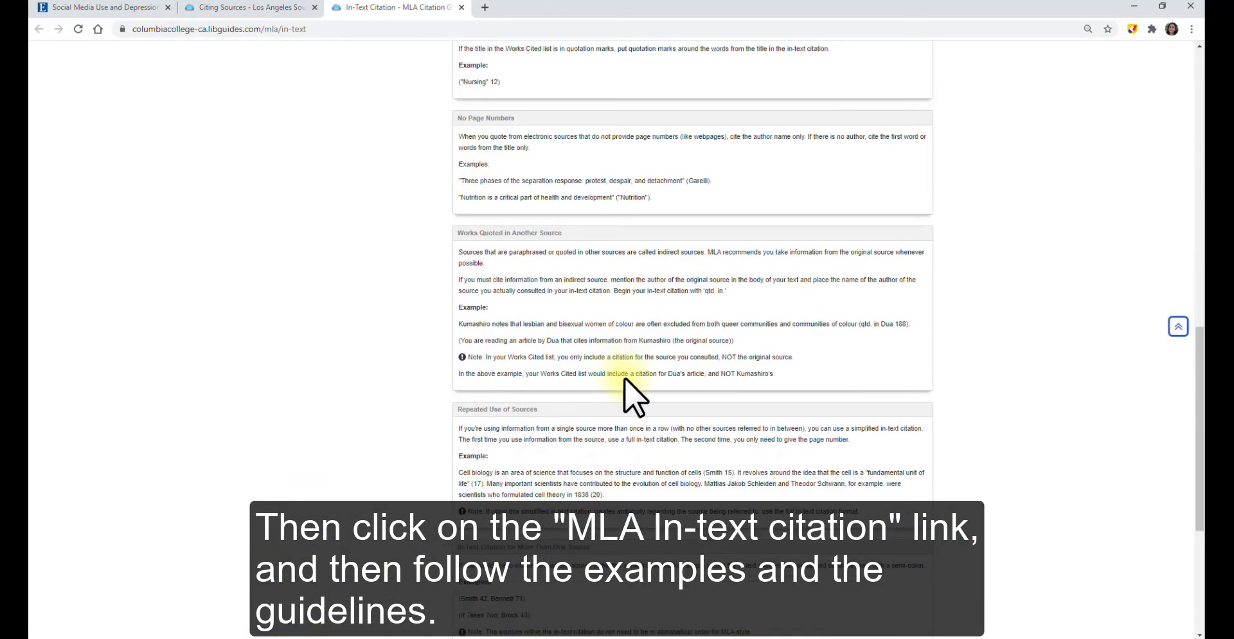